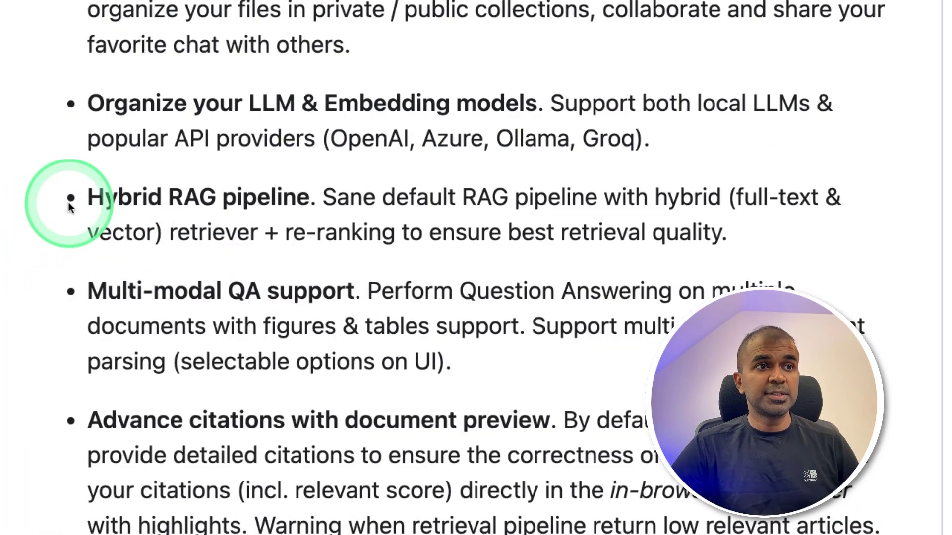
Highlight the Hybrid RAG pipeline feature and the supported API providers, including Ollama.
{"action": "left_click_drag", "start_coordinate": [70, 198], "coordinate": [296, 201]}
{"action": "scroll", "coordinate": [440, 367], "scroll_direction": "down", "scroll_amount": 12}
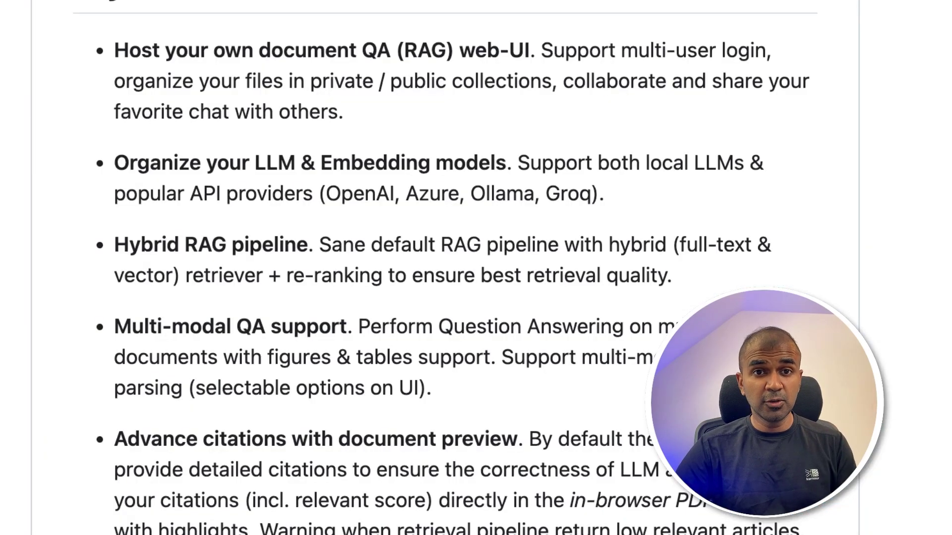
{"action": "double_click", "coordinate": [500, 195]}
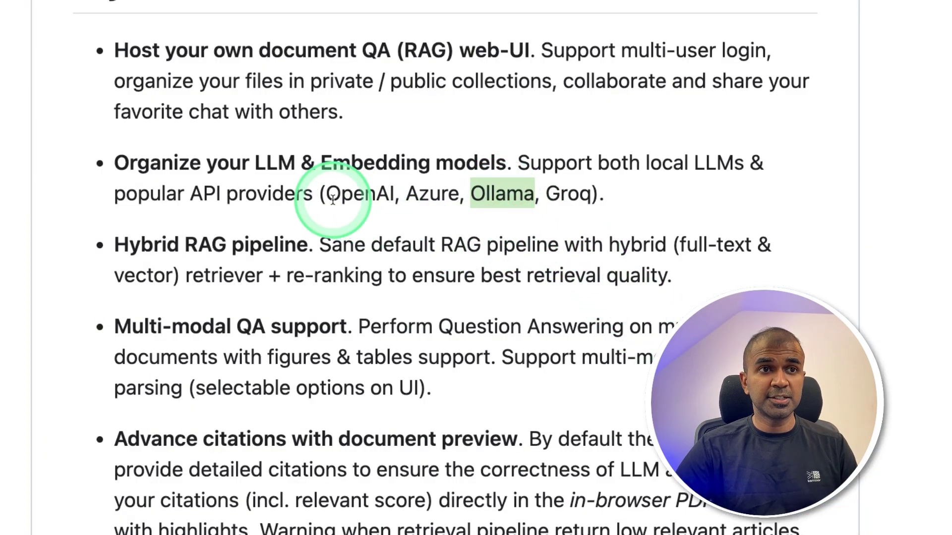
{"action": "left_click_drag", "start_coordinate": [320, 194], "coordinate": [556, 194]}
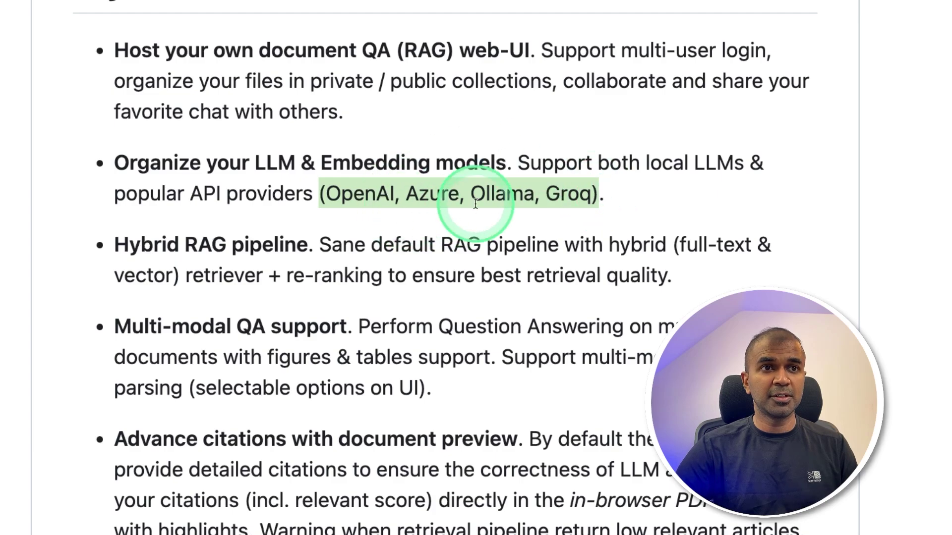
Highlight the advanced citations with document preview and complex reasoning method features.
{"action": "scroll", "coordinate": [124, 155], "scroll_direction": "down", "scroll_amount": 5}
{"action": "left_click_drag", "start_coordinate": [124, 155], "coordinate": [498, 149]}
{"action": "left_click_drag", "start_coordinate": [119, 296], "coordinate": [476, 297]}
{"action": "scroll", "coordinate": [458, 326], "scroll_direction": "down", "scroll_amount": 2}
{"action": "scroll", "coordinate": [493, 361], "scroll_direction": "up", "scroll_amount": 7}
{"action": "left_click_drag", "start_coordinate": [117, 336], "coordinate": [342, 338]}
Switch to the locally running Kotaemon chat page with a new empty conversation.
{"action": "left_click", "coordinate": [641, 398]}
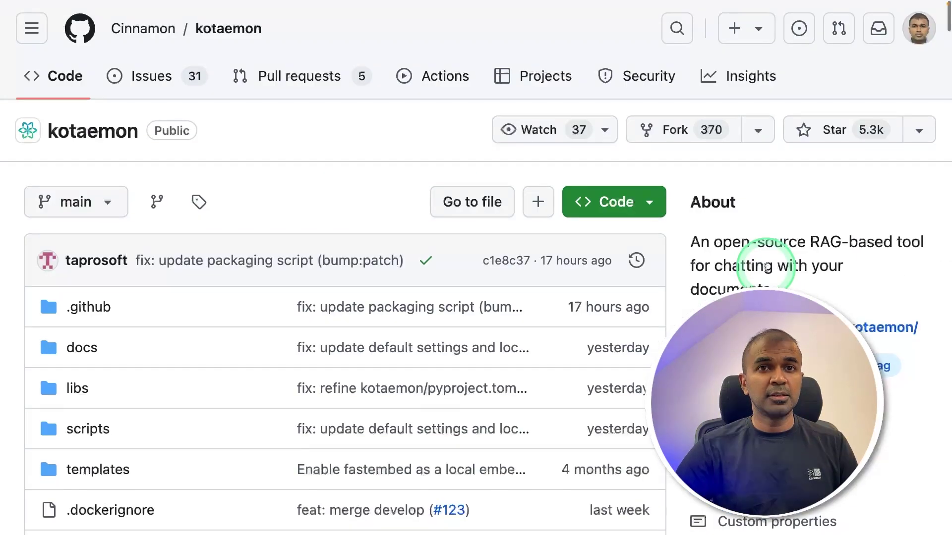
{"action": "scroll", "coordinate": [790, 240], "scroll_direction": "down", "scroll_amount": 1}
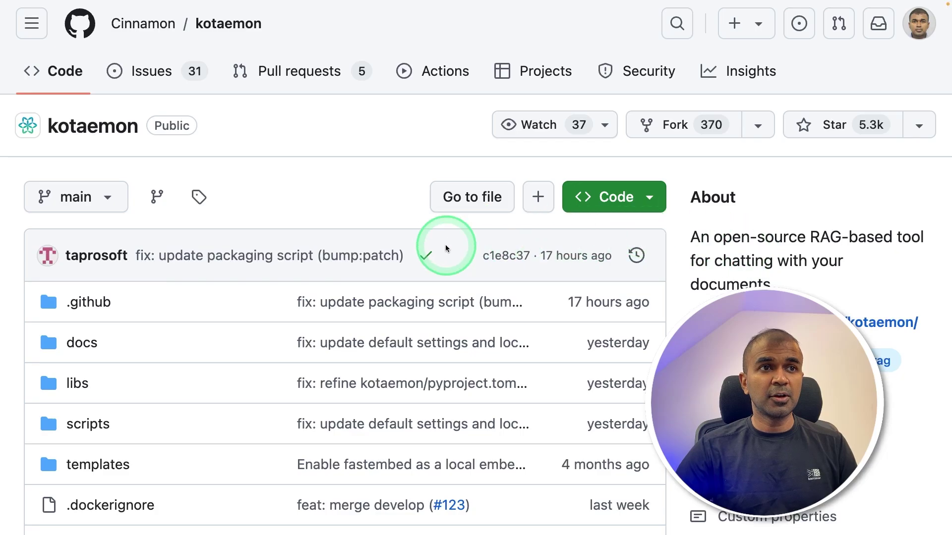
{"action": "scroll", "coordinate": [447, 238], "scroll_direction": "up", "scroll_amount": 1}
{"action": "scroll", "coordinate": [519, 298], "scroll_direction": "down", "scroll_amount": 1}
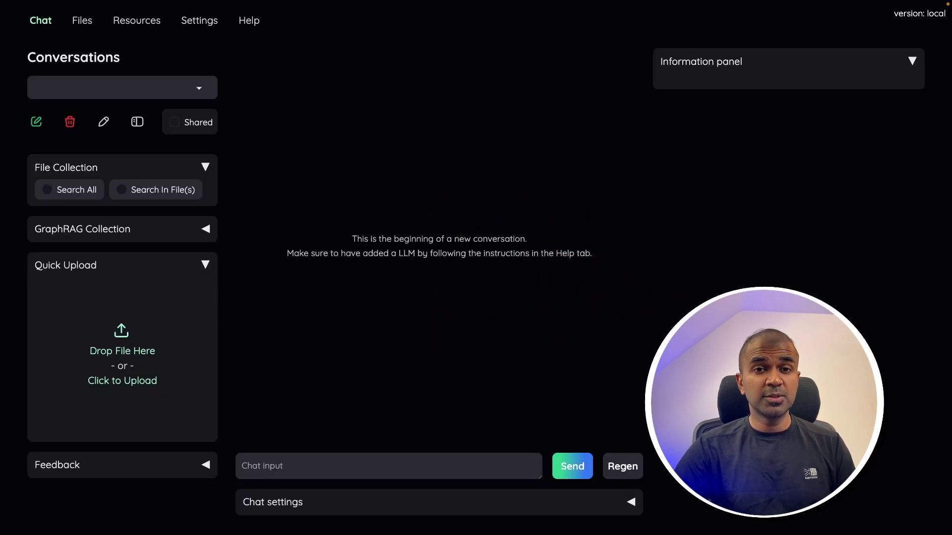
{"action": "left_click", "coordinate": [81, 22]}
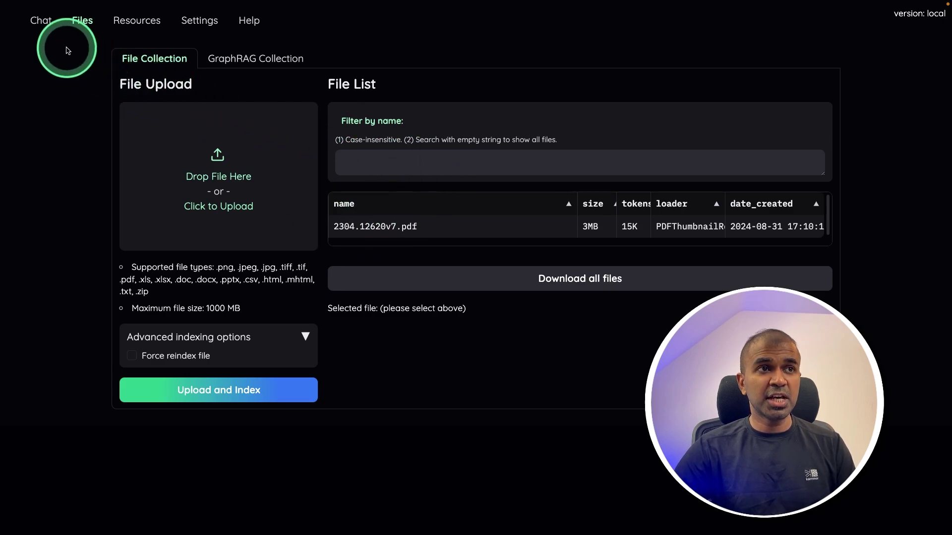
{"action": "left_click", "coordinate": [39, 21]}
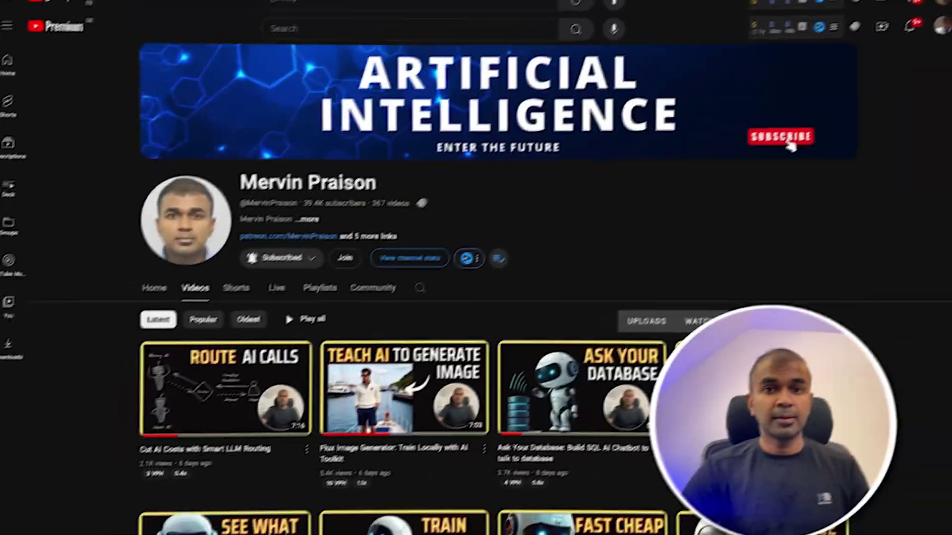
Open the 'EASILY Train Llama 3.1 and Upload to Ollama.com' video and toggle the subscription notification menu.
{"action": "scroll", "coordinate": [476, 268], "scroll_direction": "down", "scroll_amount": 20}
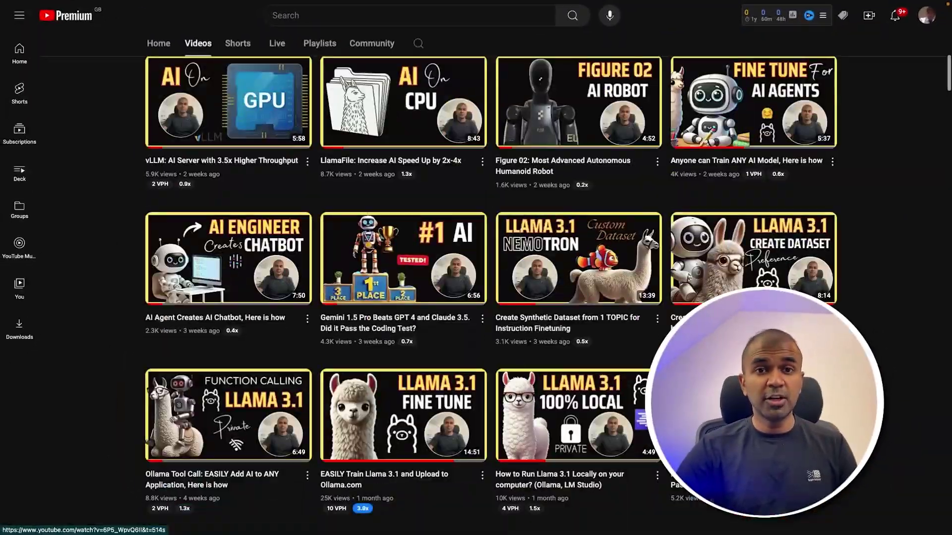
{"action": "scroll", "coordinate": [476, 268], "scroll_direction": "down", "scroll_amount": 15}
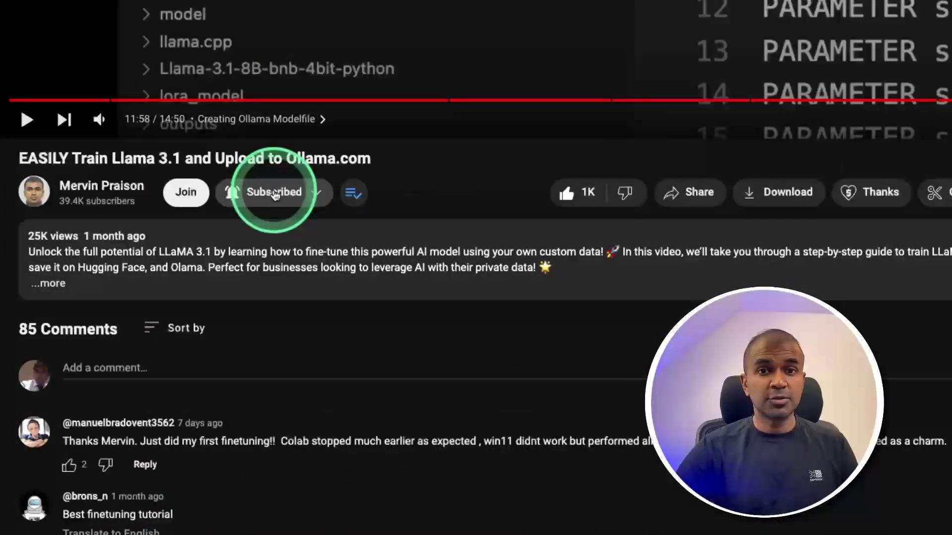
{"action": "left_click", "coordinate": [276, 195]}
{"action": "left_click", "coordinate": [268, 228]}
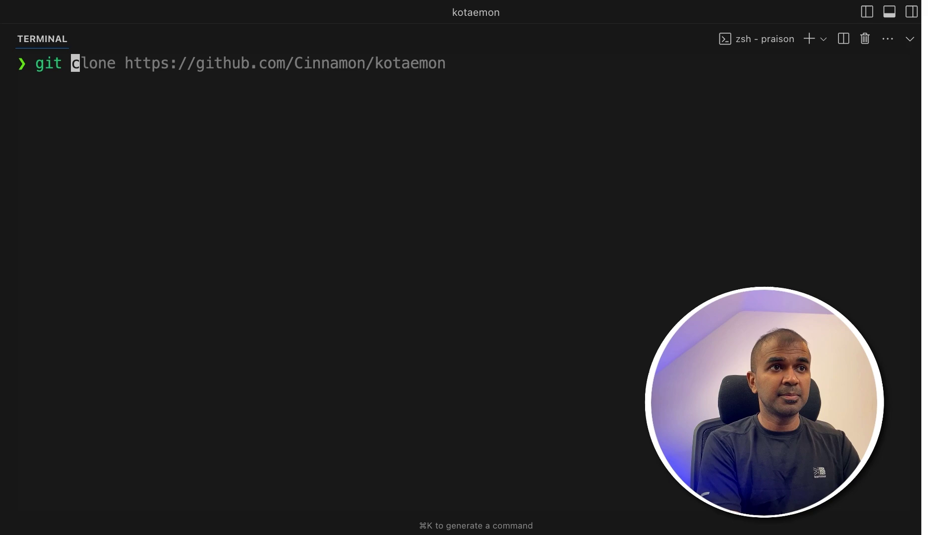
Clone github.com/Cinnamon/kotaemon in Cursor's terminal, cd into it, and clear the screen.
{"action": "type", "text": "clone https://github.com/Cinnamon/kotaemon"}
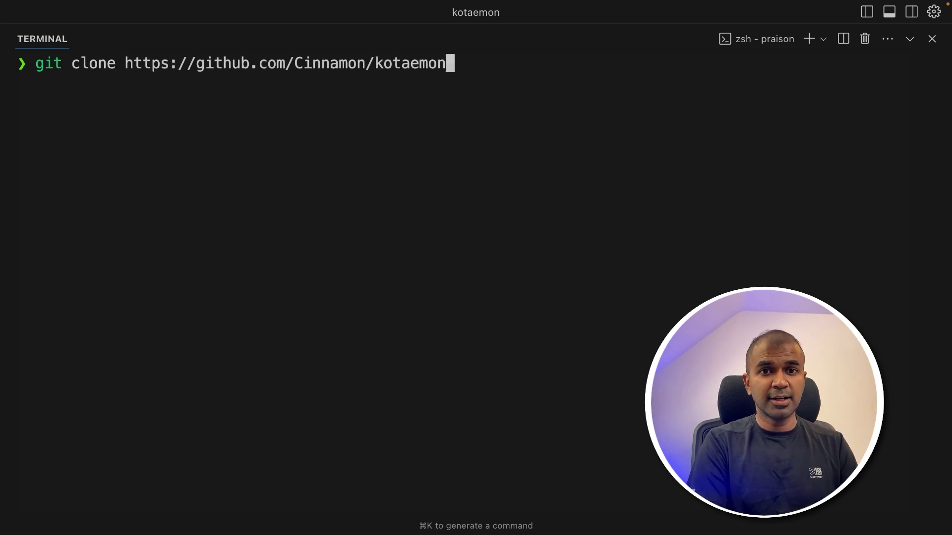
{"action": "key", "text": "ctrl+c"}
{"action": "type", "text": "cd kotaemon"}
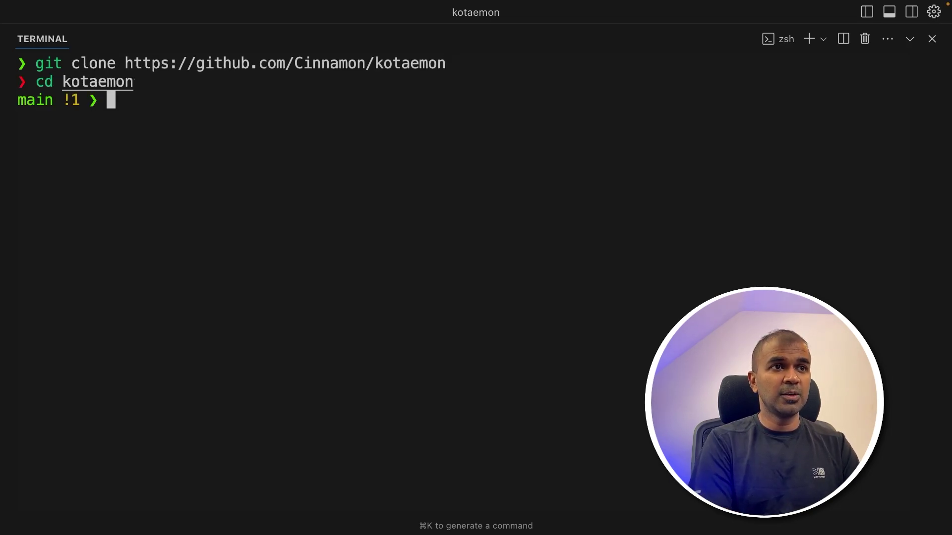
{"action": "key", "text": "ctrl+l"}
{"action": "type", "text": "c"}
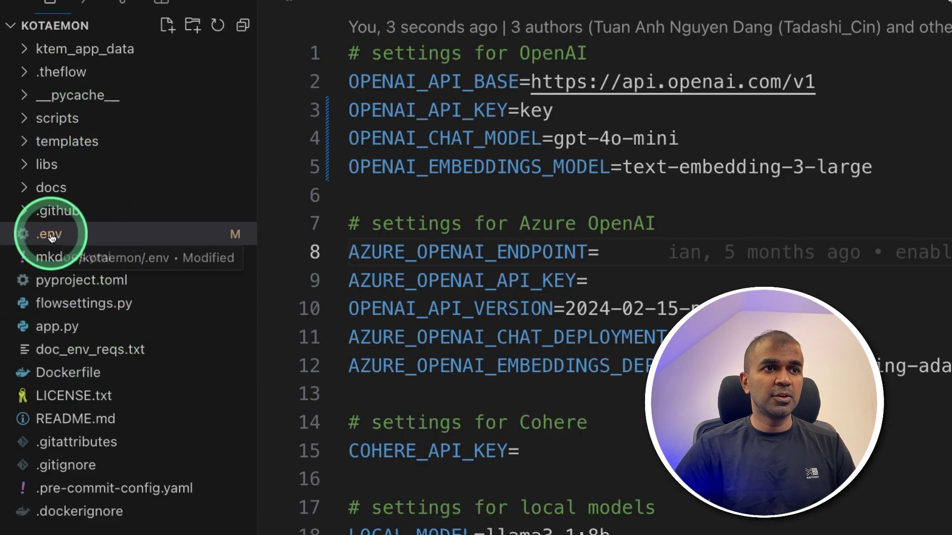
Review the OpenAI API key and GRAPHRAG_API_KEY values in the project's .env file.
{"action": "left_click", "coordinate": [50, 234]}
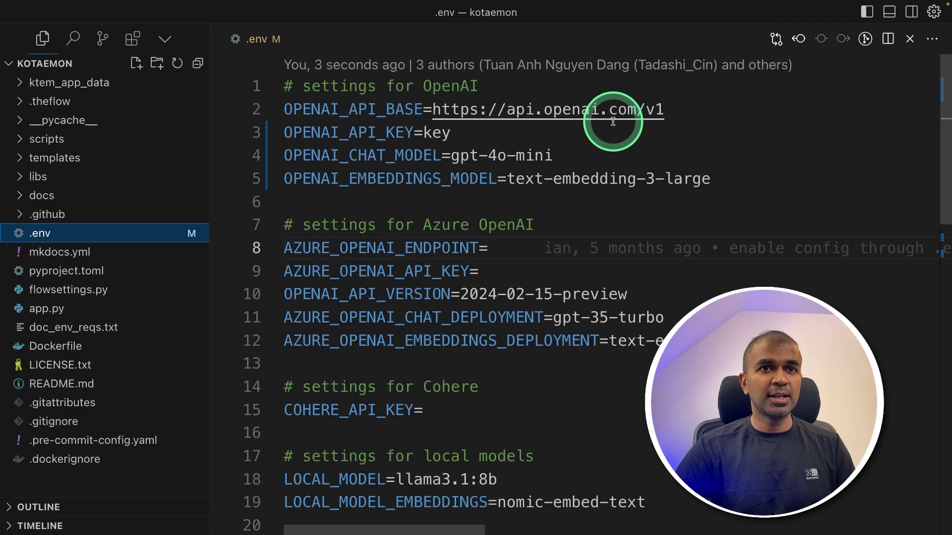
{"action": "double_click", "coordinate": [436, 132]}
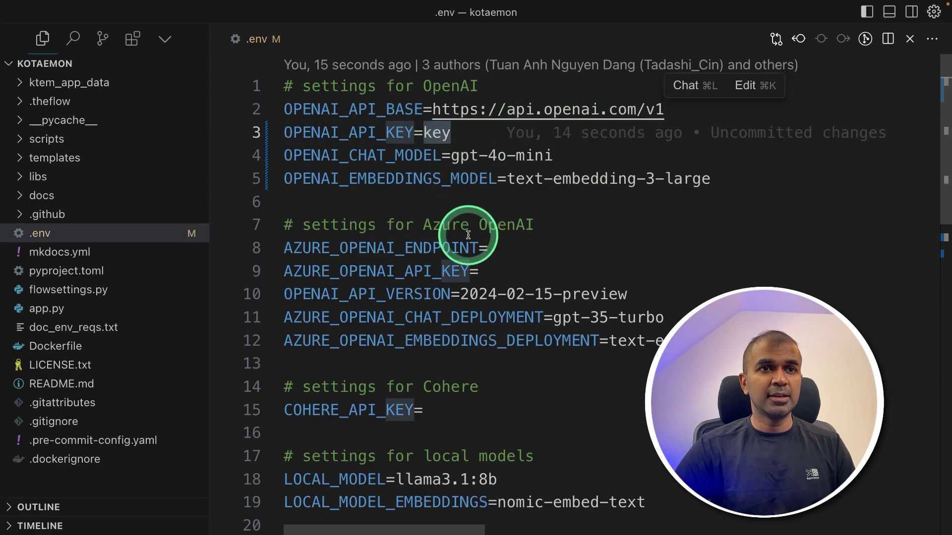
{"action": "left_click", "coordinate": [437, 131]}
{"action": "scroll", "coordinate": [465, 268], "scroll_direction": "down", "scroll_amount": 5}
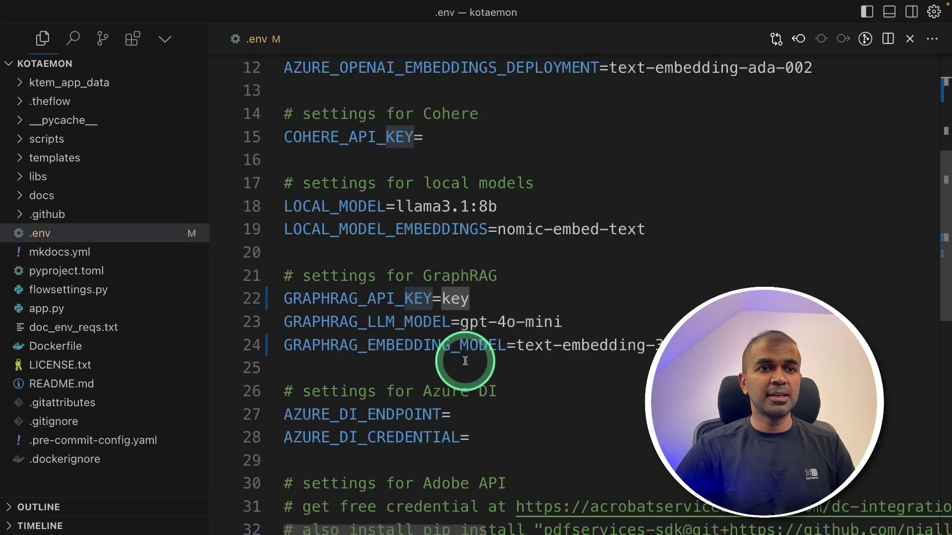
{"action": "double_click", "coordinate": [326, 249]}
{"action": "double_click", "coordinate": [454, 250]}
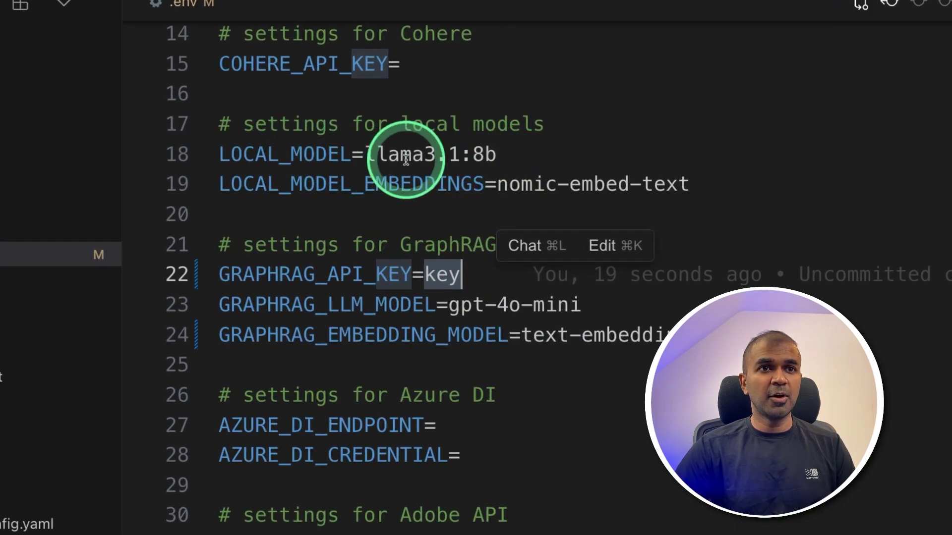
Point out the local model llama3.1:8b and the local embeddings model, then close .env.
{"action": "left_click_drag", "start_coordinate": [542, 155], "coordinate": [350, 154]}
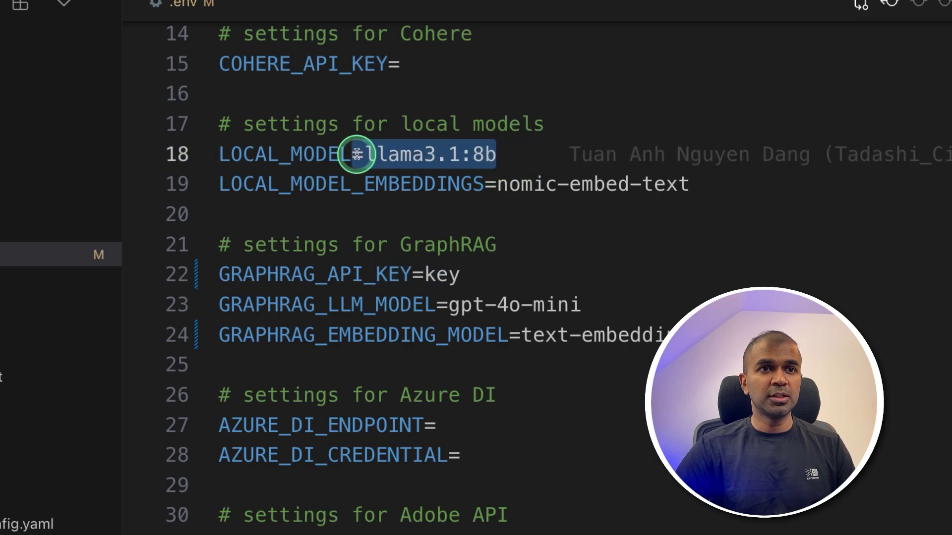
{"action": "left_click_drag", "start_coordinate": [709, 183], "coordinate": [547, 186]}
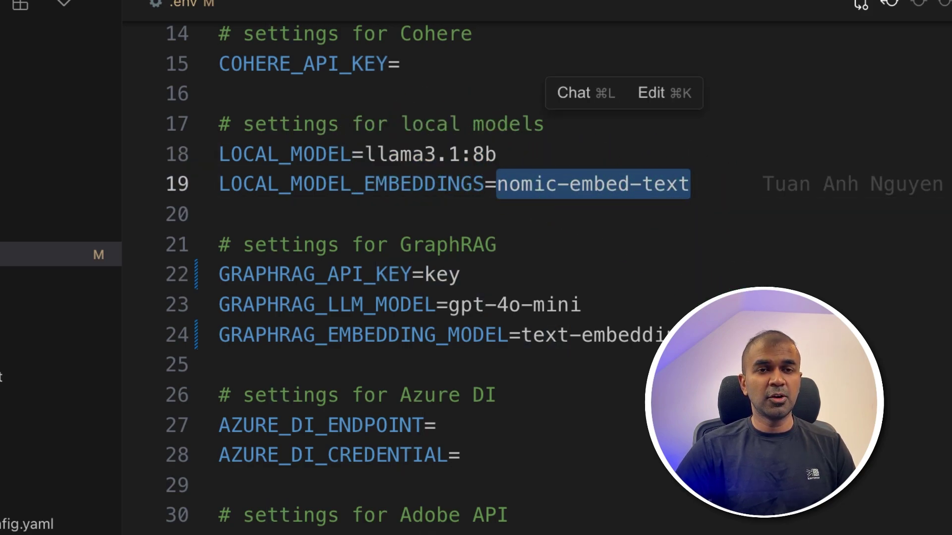
{"action": "scroll", "coordinate": [616, 269], "scroll_direction": "up", "scroll_amount": 5}
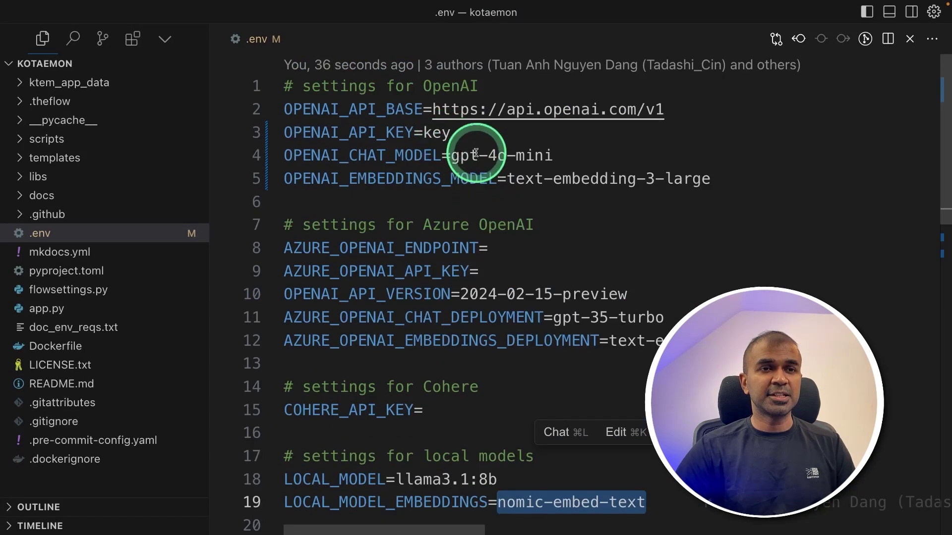
{"action": "left_click", "coordinate": [530, 155]}
{"action": "key", "text": "super+w"}
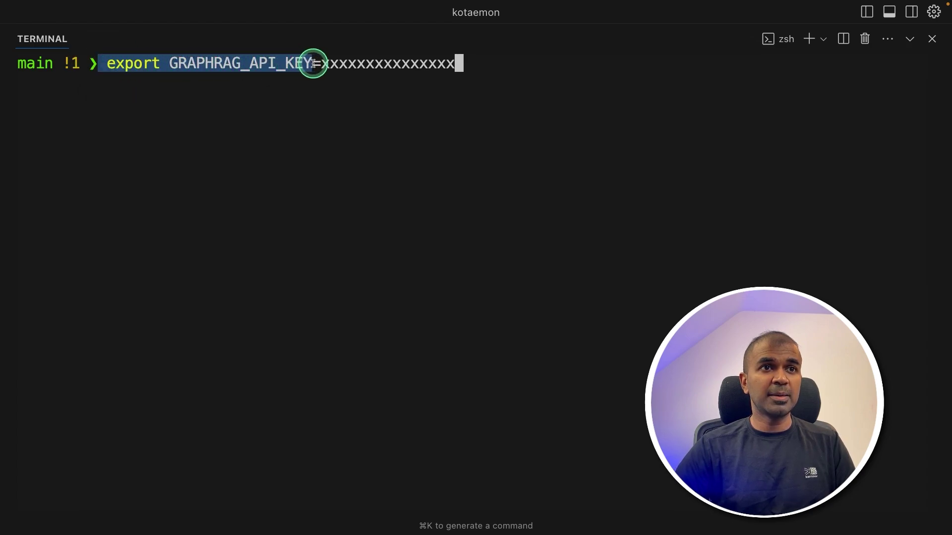
Export GRAPHRAG_API_KEY in the terminal.
{"action": "left_click_drag", "start_coordinate": [480, 63], "coordinate": [321, 64]}
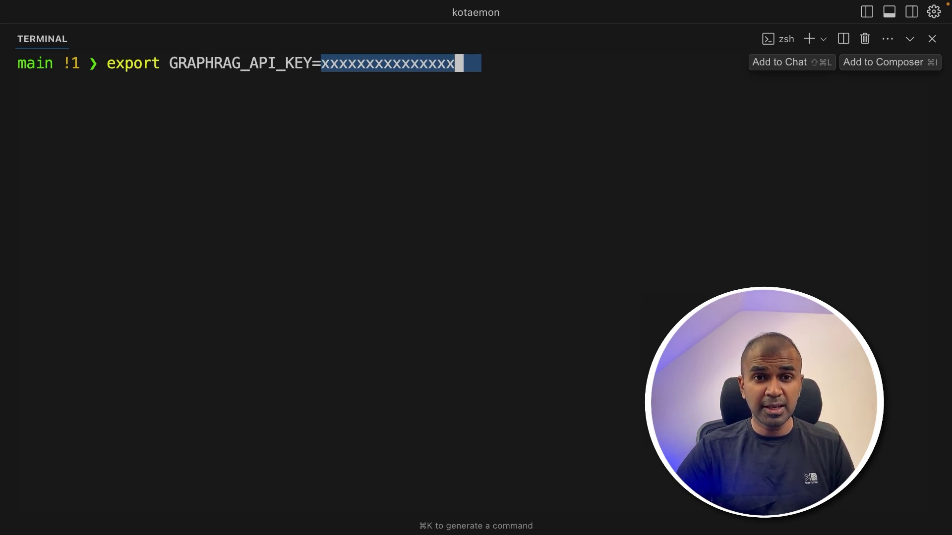
{"action": "left_click", "coordinate": [270, 71]}
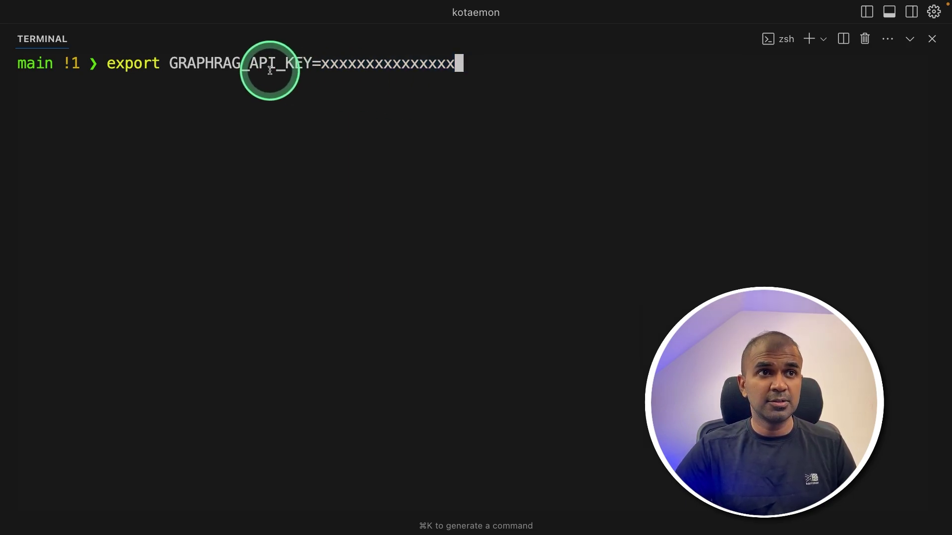
{"action": "left_click_drag", "start_coordinate": [192, 66], "coordinate": [471, 57]}
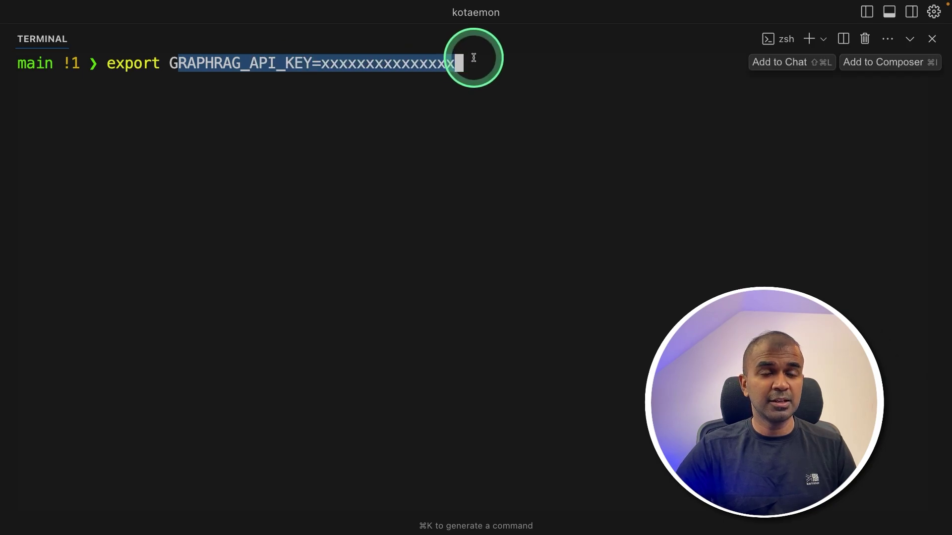
{"action": "left_click", "coordinate": [542, 169]}
{"action": "key", "text": "Return"}
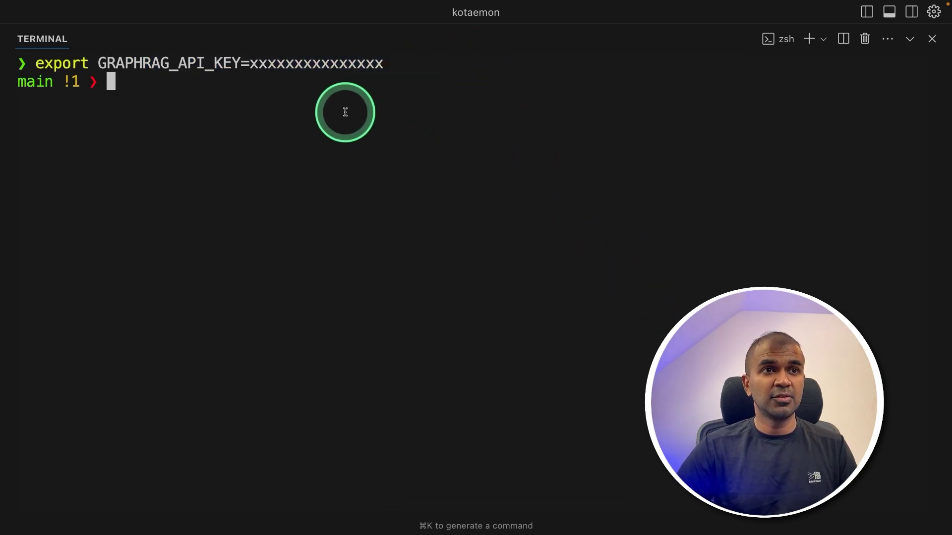
{"action": "left_click_drag", "start_coordinate": [401, 63], "coordinate": [100, 70]}
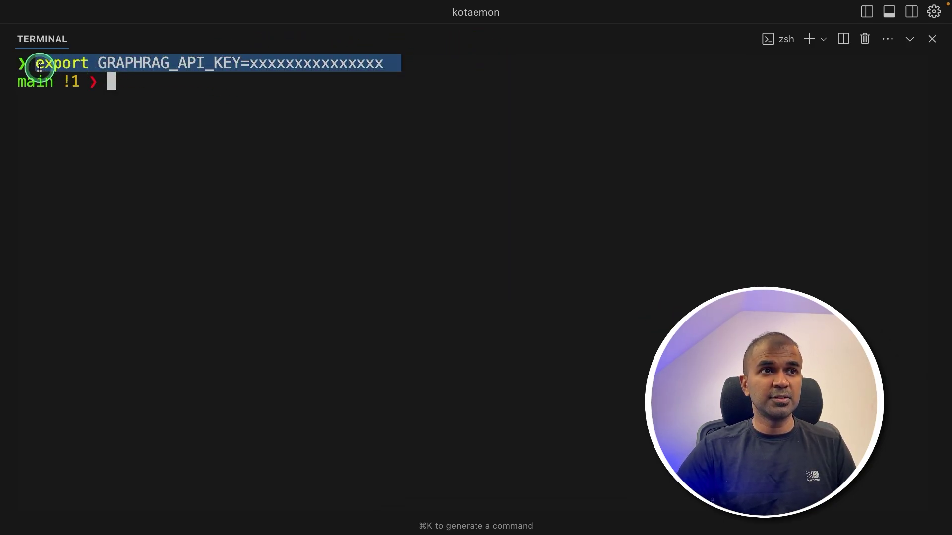
{"action": "left_click", "coordinate": [280, 104]}
Install graphrag and the local libs/kotaemon[all] and libs/ktem packages, then start typing python app.py.
{"action": "type", "text": "phrag"}
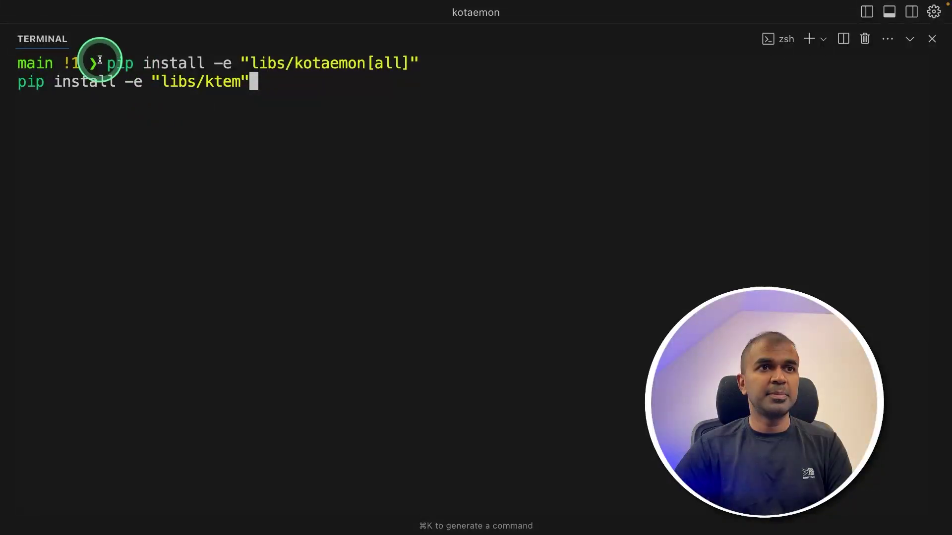
{"action": "left_click_drag", "start_coordinate": [102, 63], "coordinate": [420, 63]}
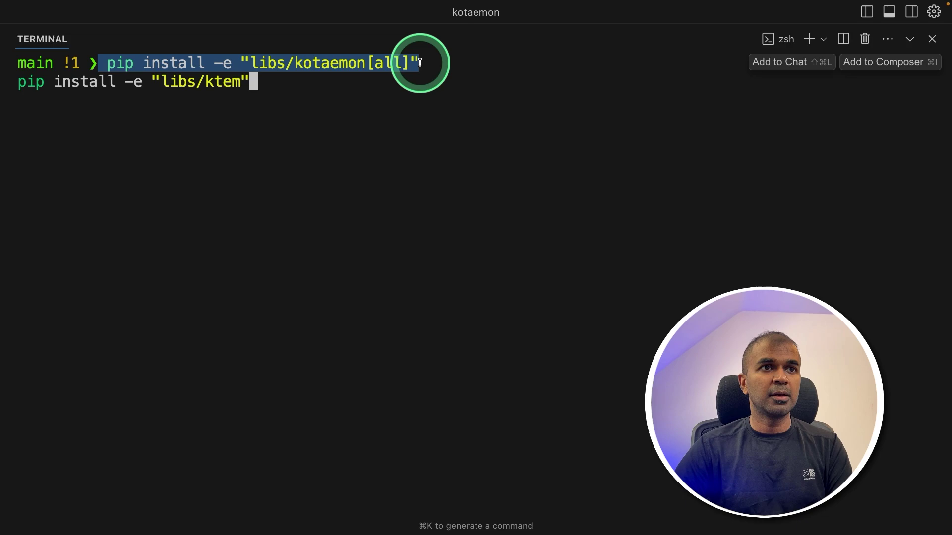
{"action": "left_click", "coordinate": [257, 90]}
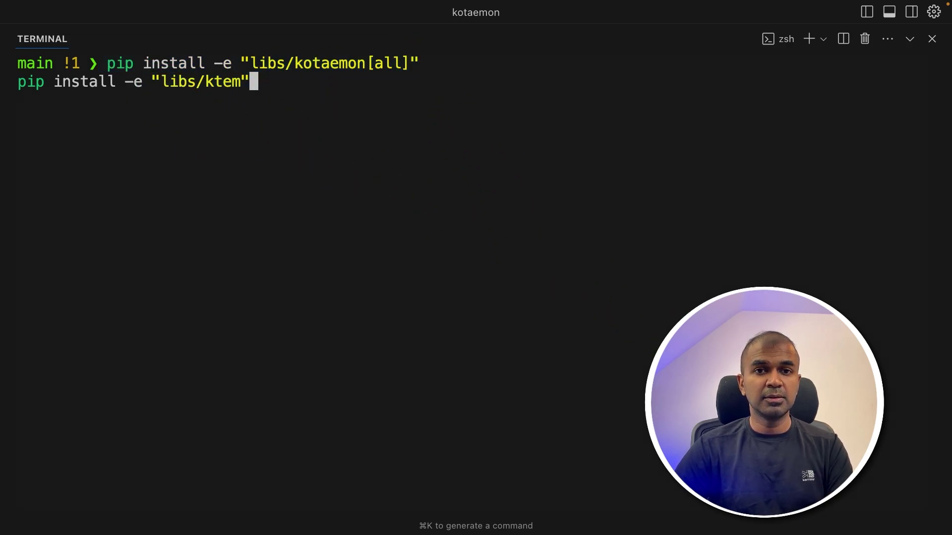
{"action": "key", "text": "Return"}
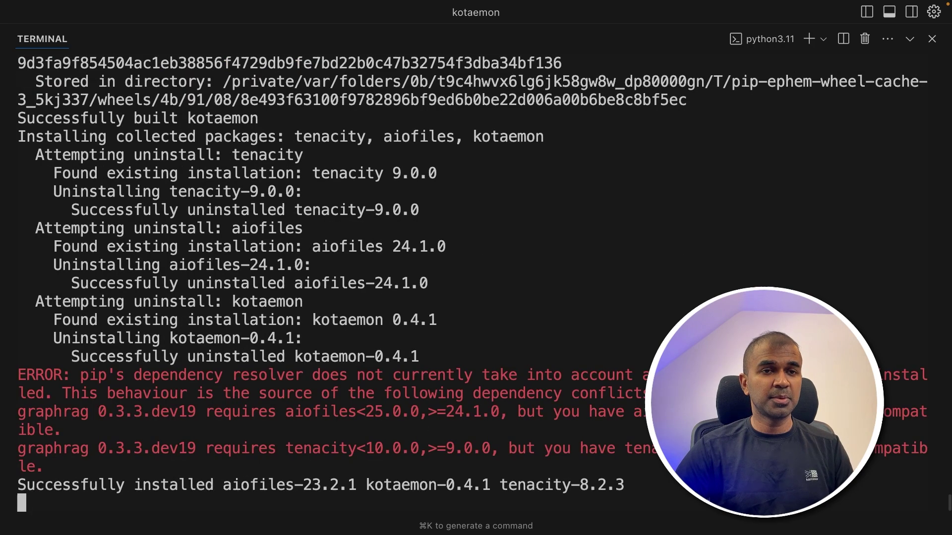
{"action": "type", "text": "python app.py"}
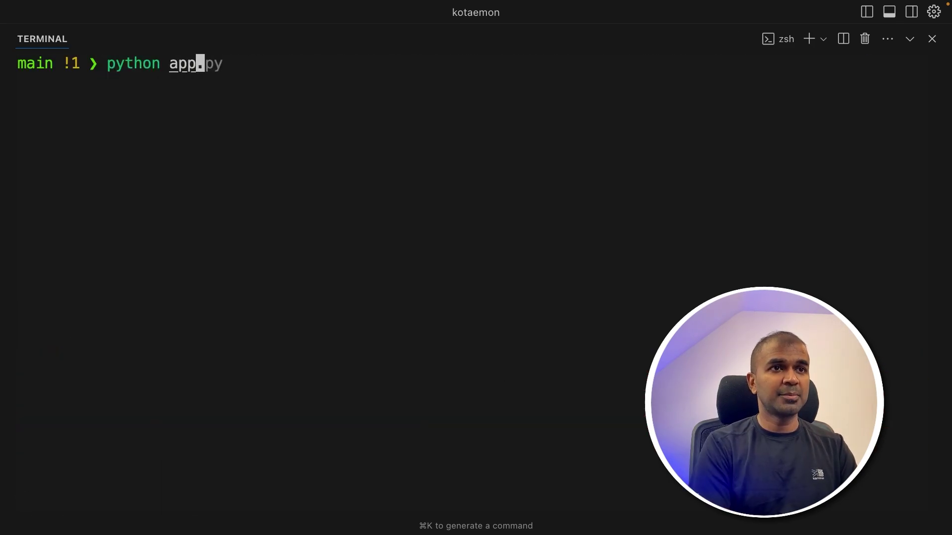
Log in to the local Kotaemon web UI with the username and password.
{"action": "left_click", "coordinate": [590, 174]}
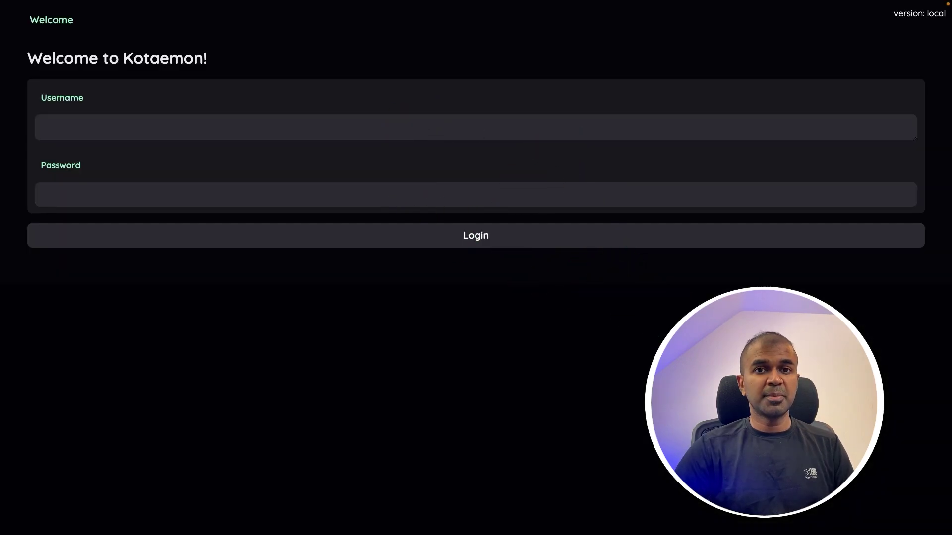
{"action": "left_click", "coordinate": [182, 124]}
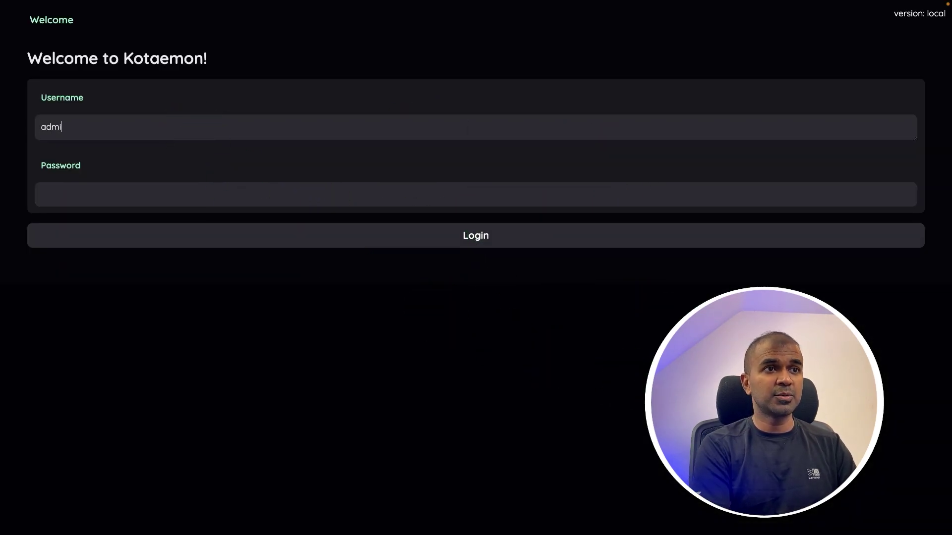
{"action": "key", "text": "Return"}
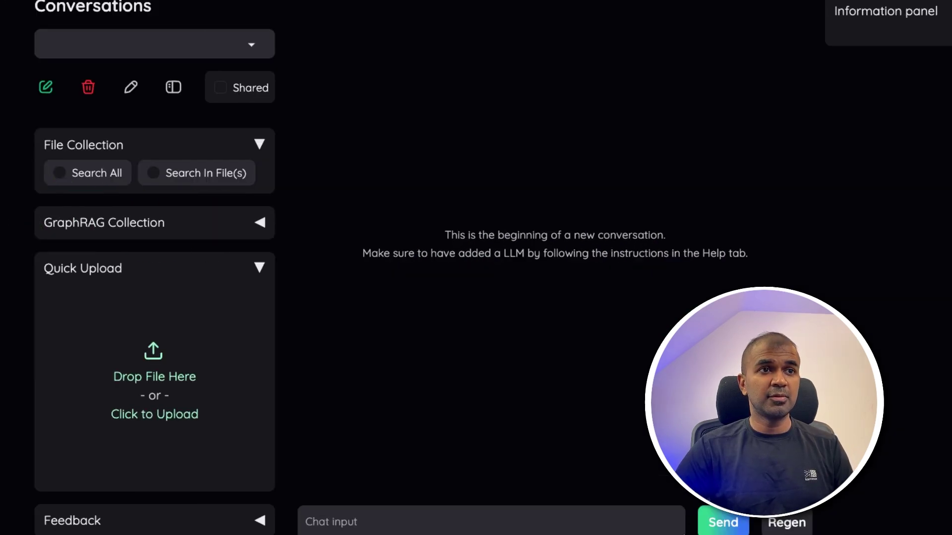
Upload 2304.12620v7.pdf on the Files page and index it into 31 chunks.
{"action": "left_click", "coordinate": [102, 25]}
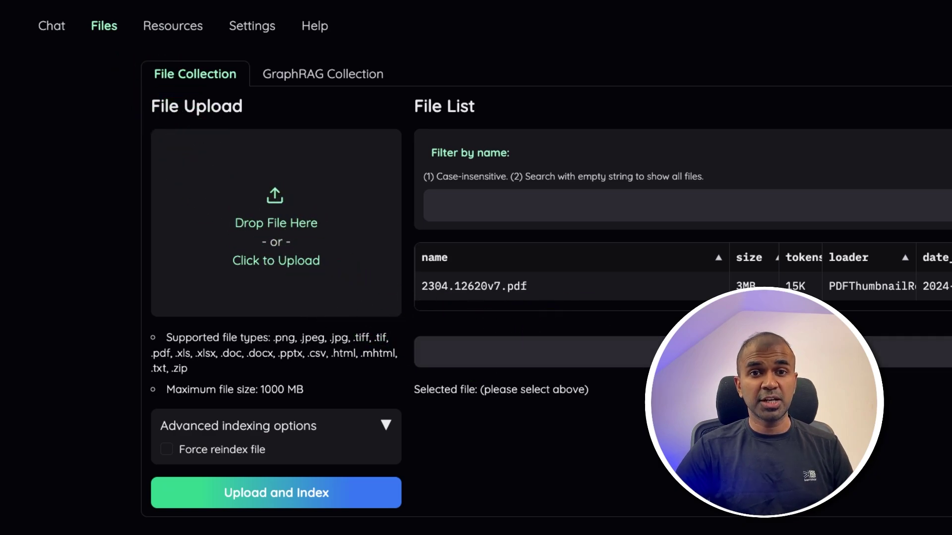
{"action": "left_click", "coordinate": [274, 229]}
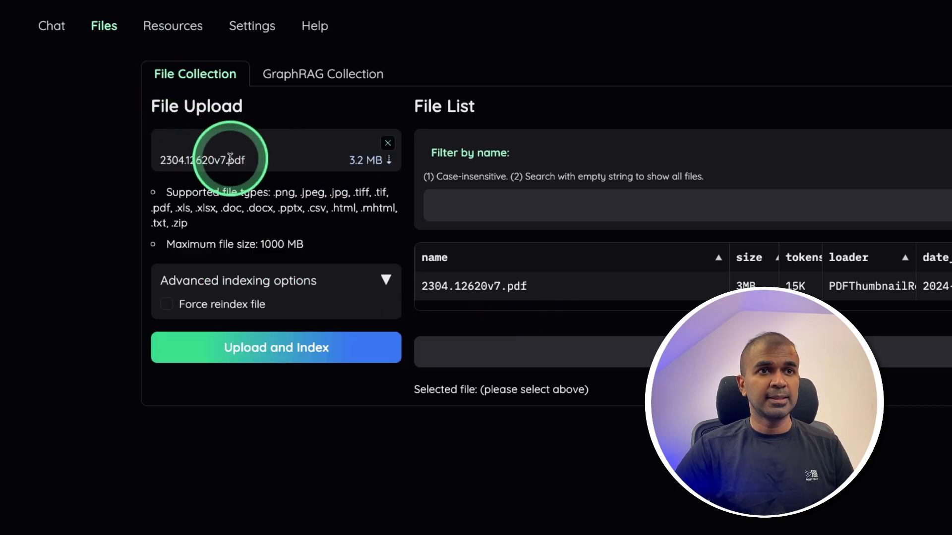
{"action": "left_click", "coordinate": [262, 350]}
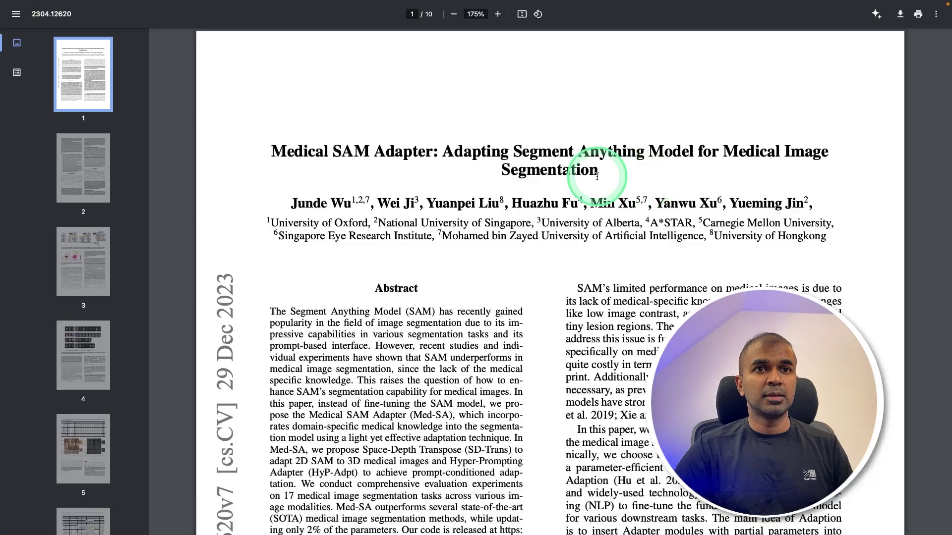
{"action": "scroll", "coordinate": [620, 266], "scroll_direction": "down", "scroll_amount": 3}
{"action": "scroll", "coordinate": [549, 281], "scroll_direction": "down", "scroll_amount": 1}
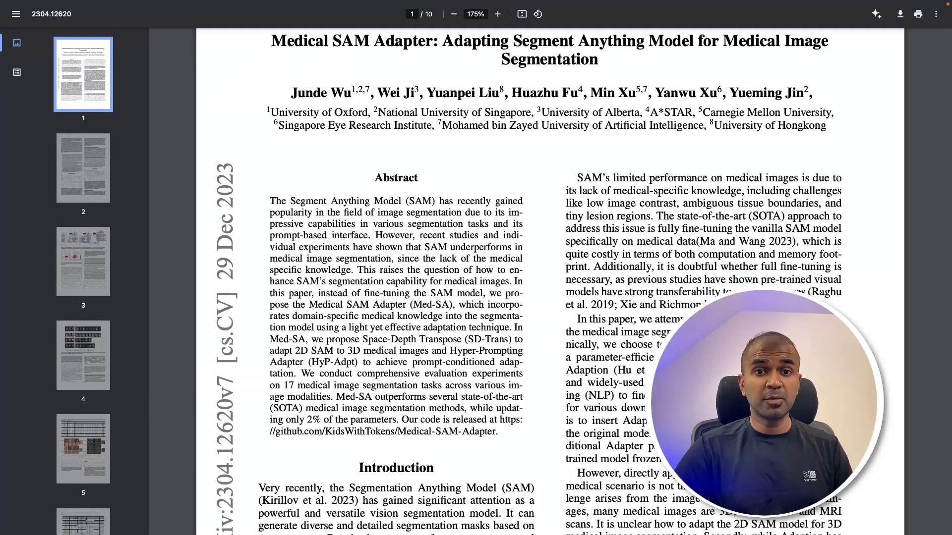
{"action": "scroll", "coordinate": [581, 268], "scroll_direction": "up", "scroll_amount": 5}
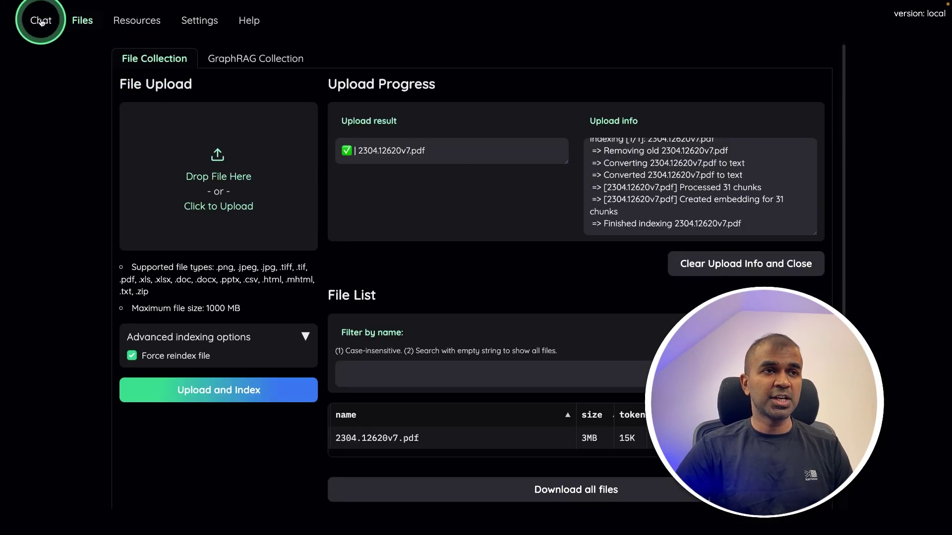
Back in chat, limit the file collection search to 2304.12620v7.pdf.
{"action": "left_click", "coordinate": [41, 20]}
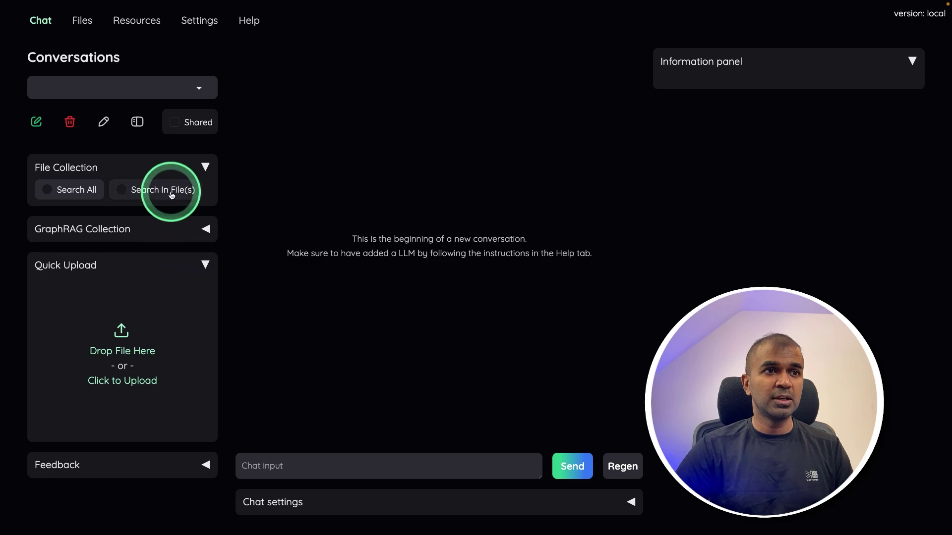
{"action": "left_click", "coordinate": [187, 166]}
{"action": "left_click", "coordinate": [189, 167]}
{"action": "left_click", "coordinate": [150, 200]}
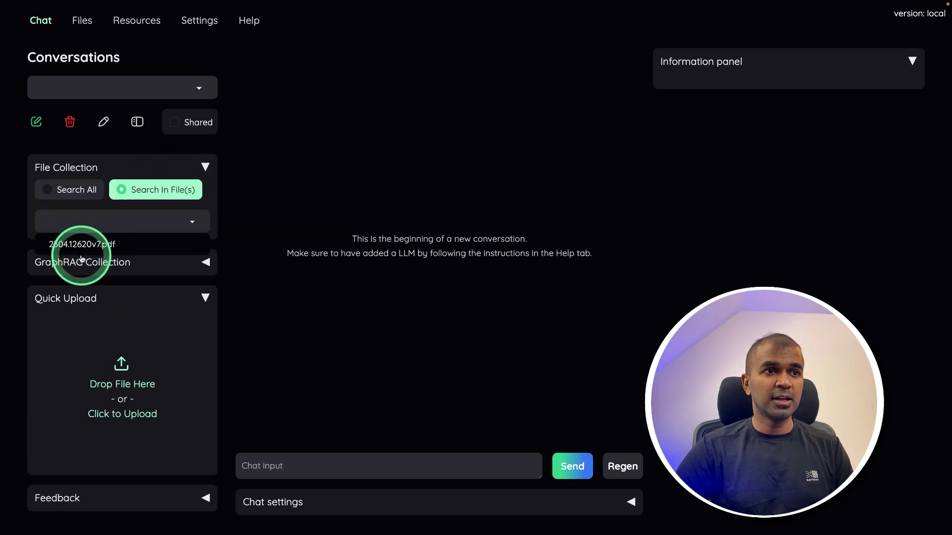
{"action": "left_click", "coordinate": [91, 249]}
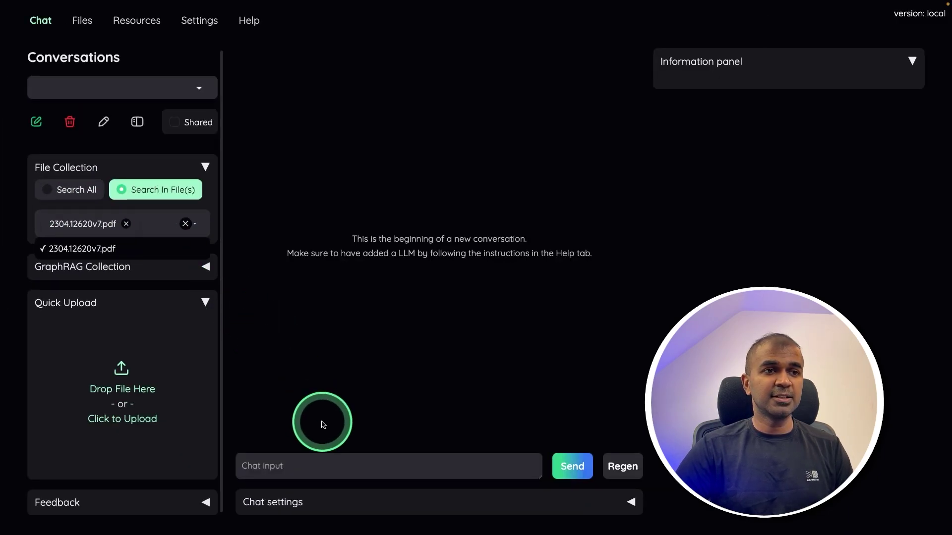
{"action": "left_click", "coordinate": [319, 455]}
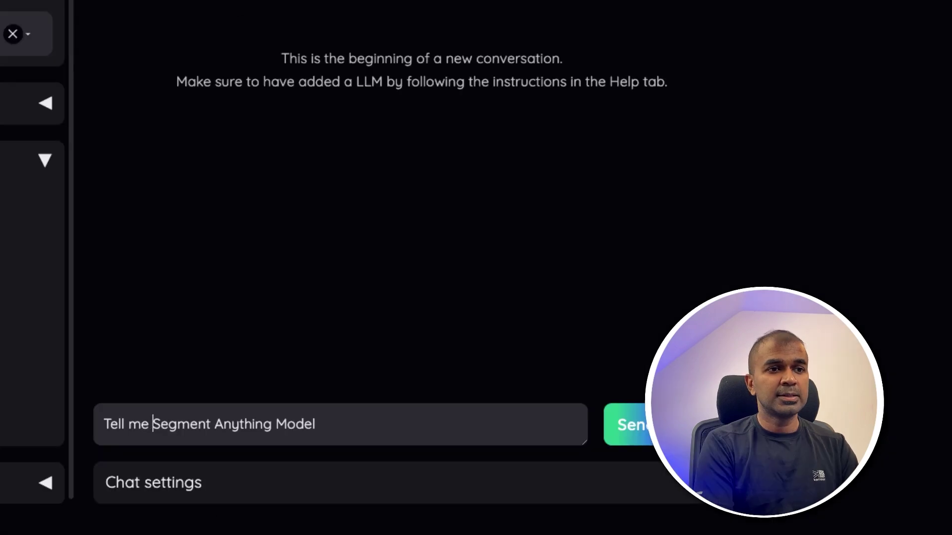
Ask about the Segment Anything Model and read through the answer.
{"action": "type", "text": "about"}
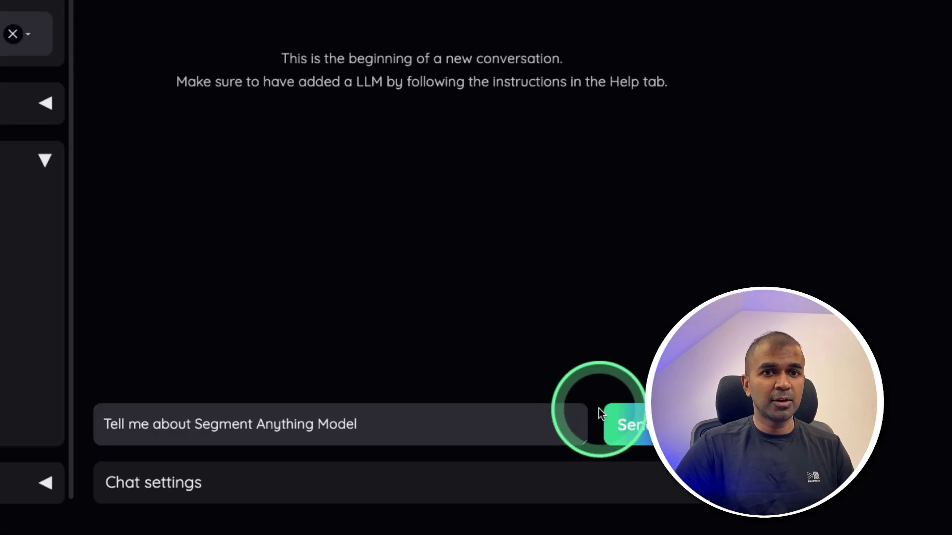
{"action": "left_click", "coordinate": [619, 425]}
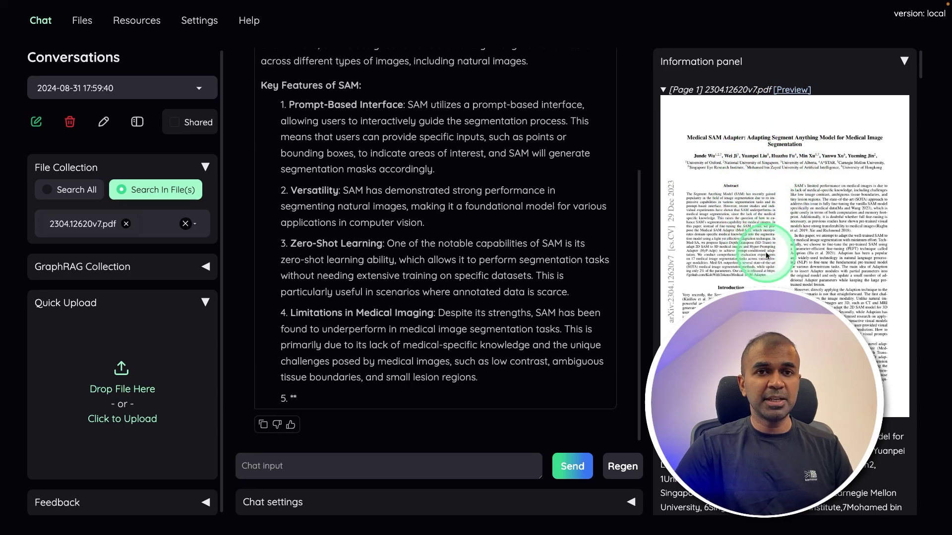
{"action": "scroll", "coordinate": [701, 251], "scroll_direction": "down", "scroll_amount": 4}
{"action": "scroll", "coordinate": [368, 357], "scroll_direction": "up", "scroll_amount": 4}
{"action": "scroll", "coordinate": [358, 247], "scroll_direction": "up", "scroll_amount": 3}
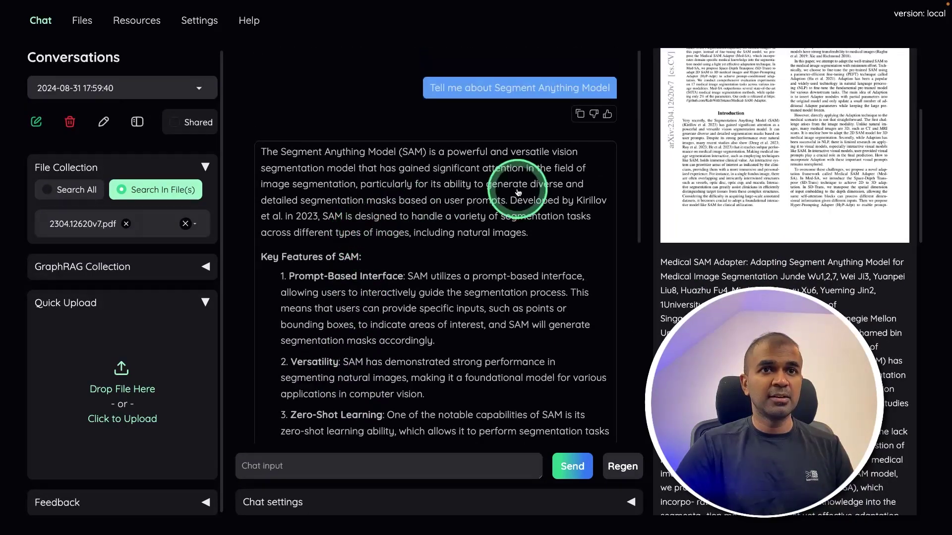
{"action": "scroll", "coordinate": [828, 229], "scroll_direction": "down", "scroll_amount": 4}
{"action": "scroll", "coordinate": [338, 266], "scroll_direction": "down", "scroll_amount": 3}
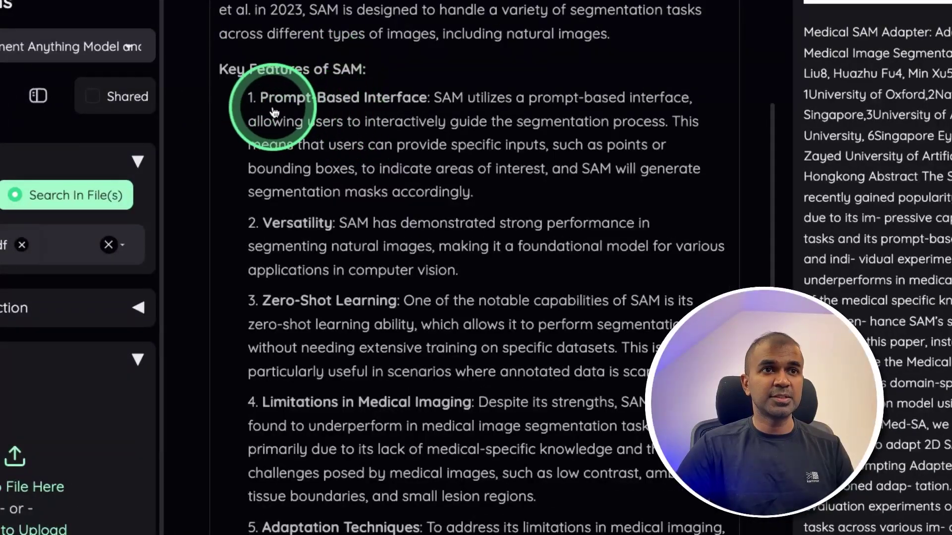
{"action": "scroll", "coordinate": [351, 224], "scroll_direction": "down", "scroll_amount": 3}
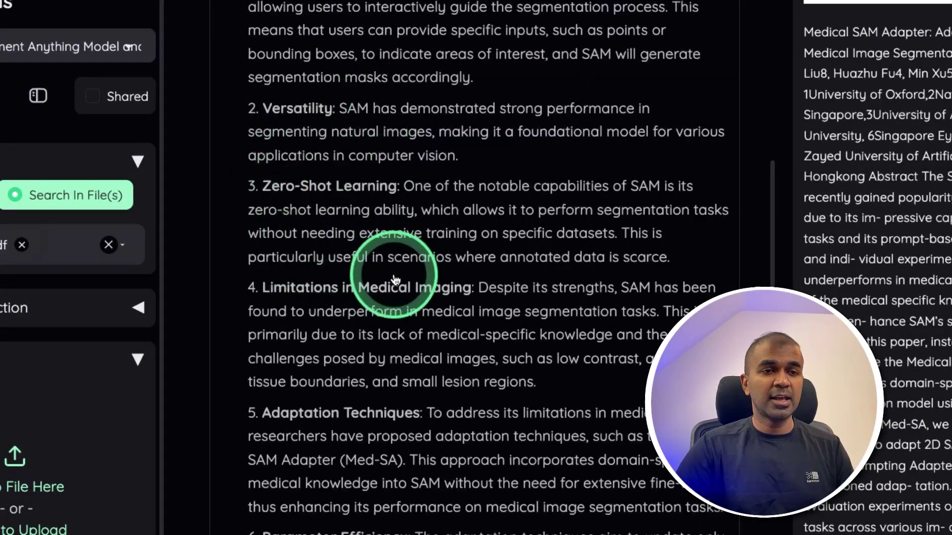
{"action": "scroll", "coordinate": [395, 281], "scroll_direction": "down", "scroll_amount": 4}
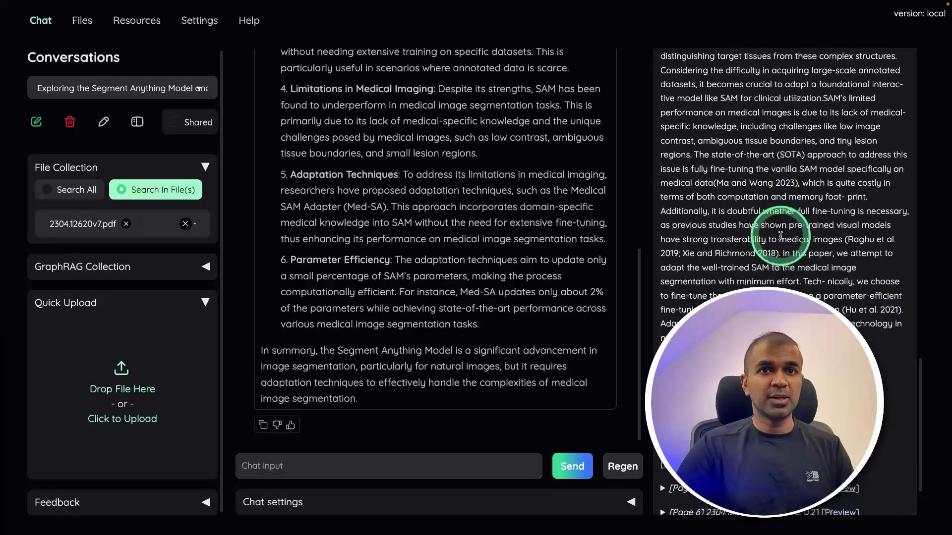
{"action": "scroll", "coordinate": [793, 248], "scroll_direction": "down", "scroll_amount": 2}
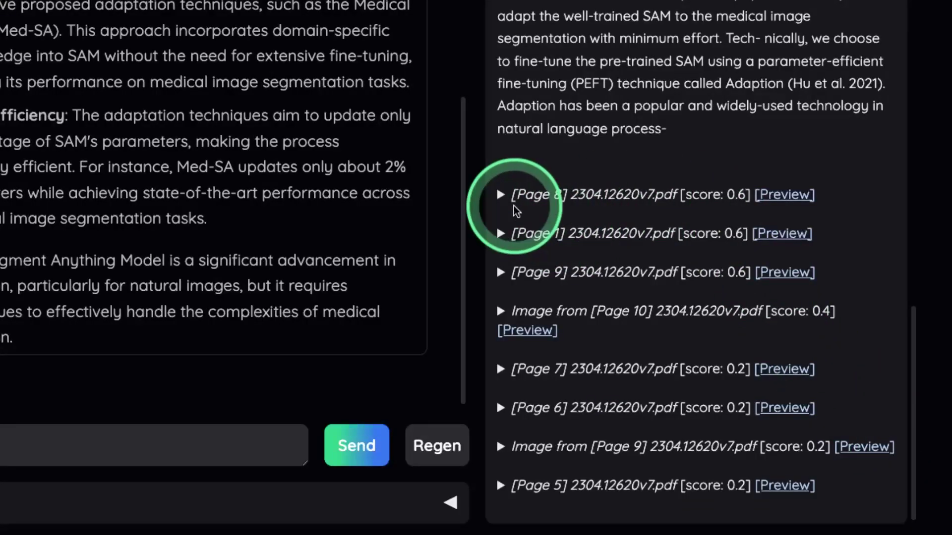
Inspect the Page 8 source and its relevance score breakdown, then return to the Files page.
{"action": "left_click", "coordinate": [513, 203]}
{"action": "scroll", "coordinate": [507, 225], "scroll_direction": "down", "scroll_amount": 1}
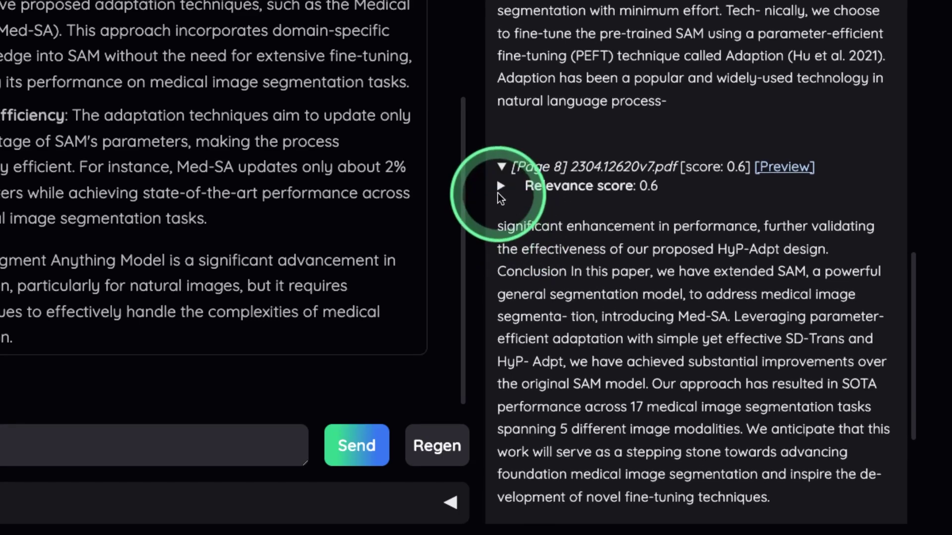
{"action": "left_click", "coordinate": [500, 189]}
{"action": "left_click", "coordinate": [501, 168]}
{"action": "left_click", "coordinate": [774, 272]}
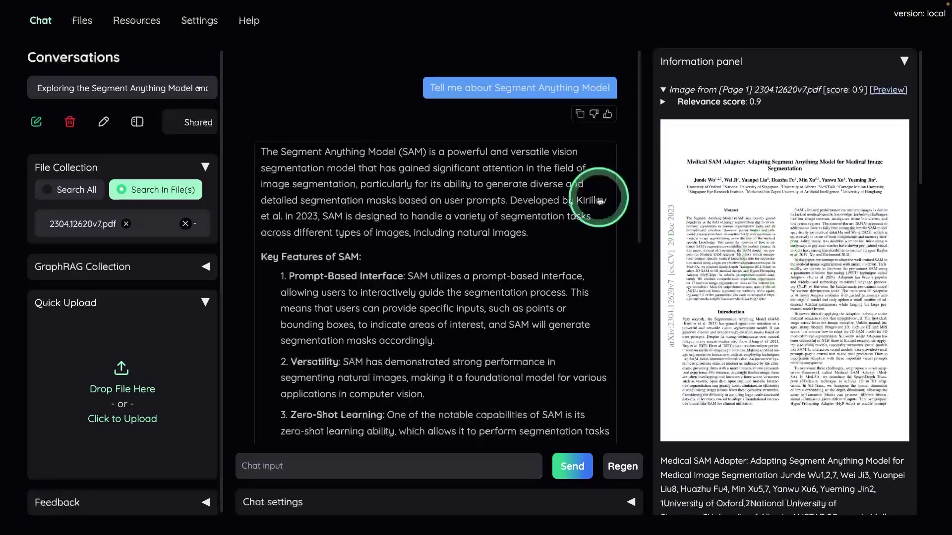
{"action": "left_click", "coordinate": [81, 20]}
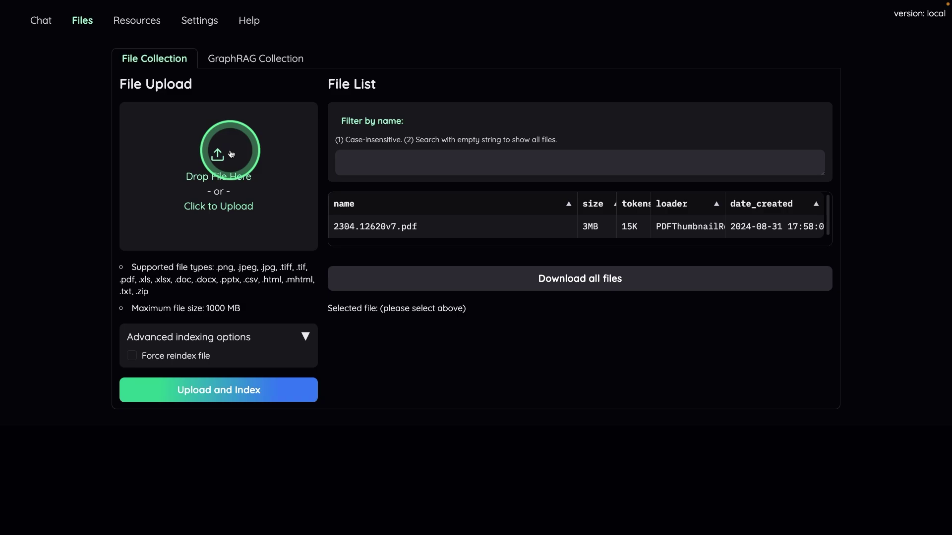
Upload 2304.12620v7.pdf to the GraphRAG Collection with Force reindex file and index it.
{"action": "left_click", "coordinate": [251, 66]}
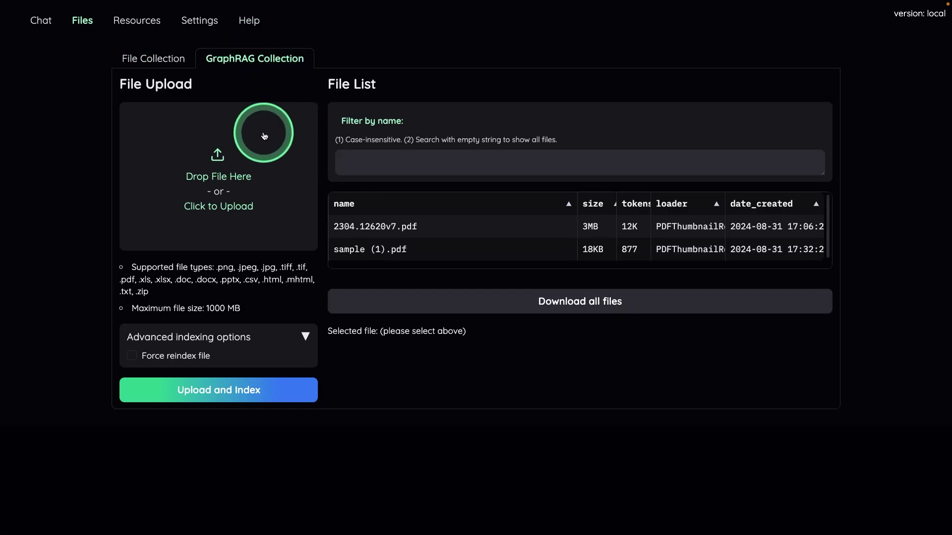
{"action": "left_click", "coordinate": [217, 181]}
{"action": "left_click", "coordinate": [149, 241]}
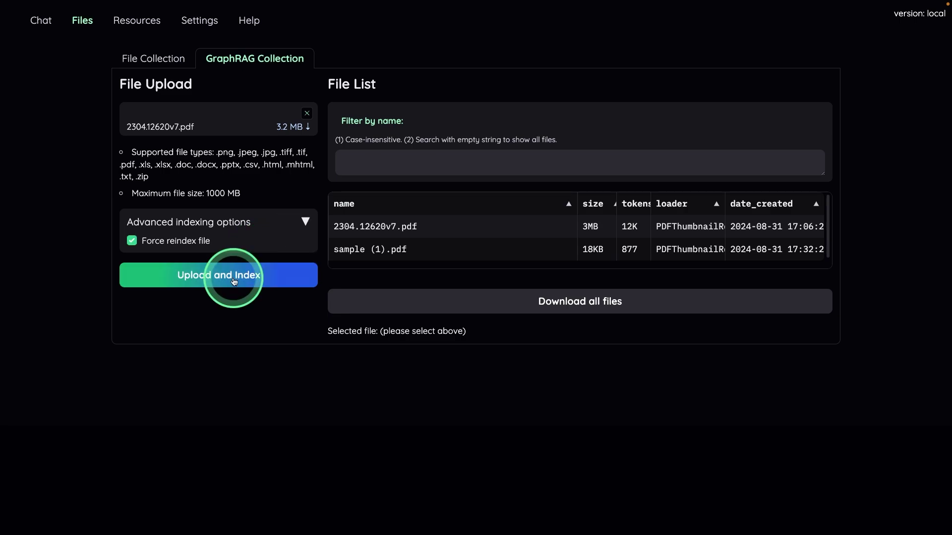
{"action": "left_click", "coordinate": [233, 276]}
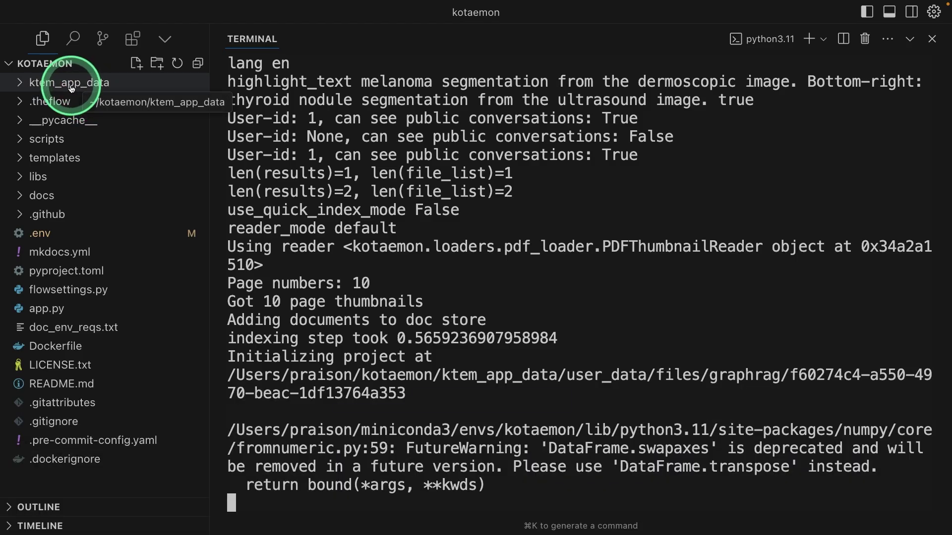
Expand ktem_app_data > user_data > files > graphrag in Cursor's Explorer to see the index folders.
{"action": "left_click", "coordinate": [70, 83]}
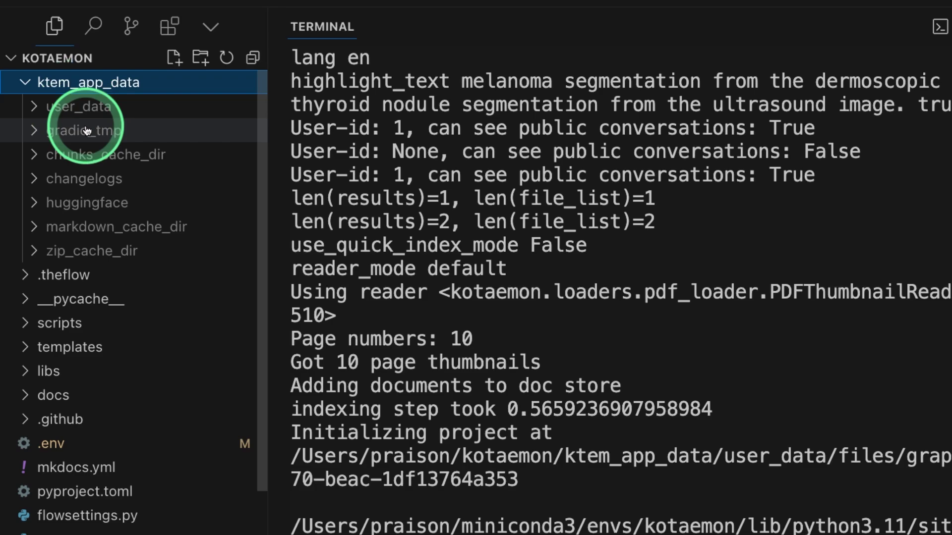
{"action": "left_click", "coordinate": [67, 108]}
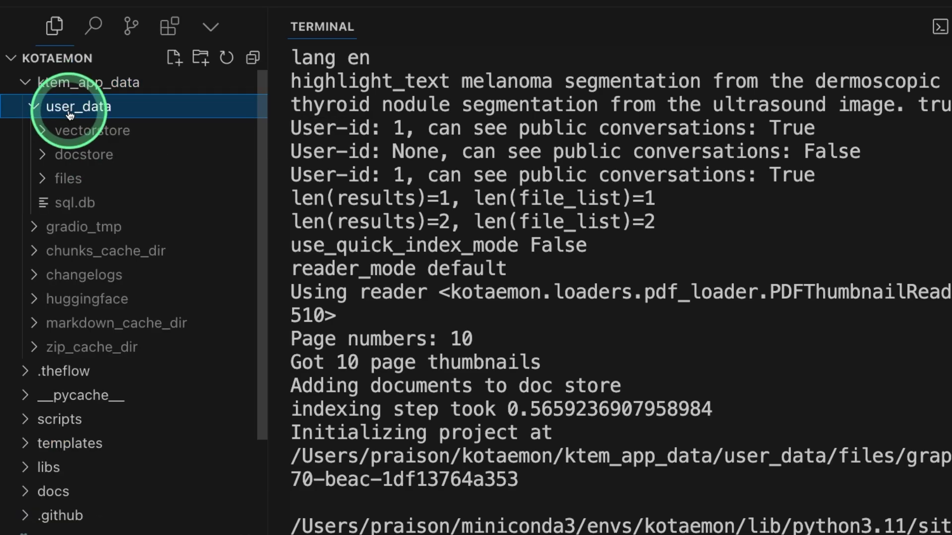
{"action": "left_click", "coordinate": [72, 179]}
{"action": "left_click", "coordinate": [101, 202]}
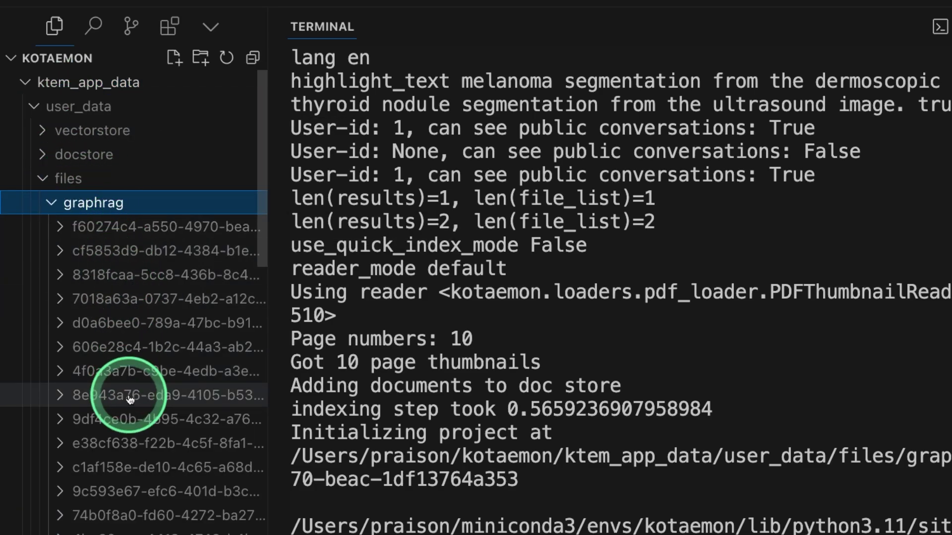
{"action": "scroll", "coordinate": [123, 187], "scroll_direction": "down", "scroll_amount": 1}
{"action": "scroll", "coordinate": [127, 191], "scroll_direction": "up", "scroll_amount": 1}
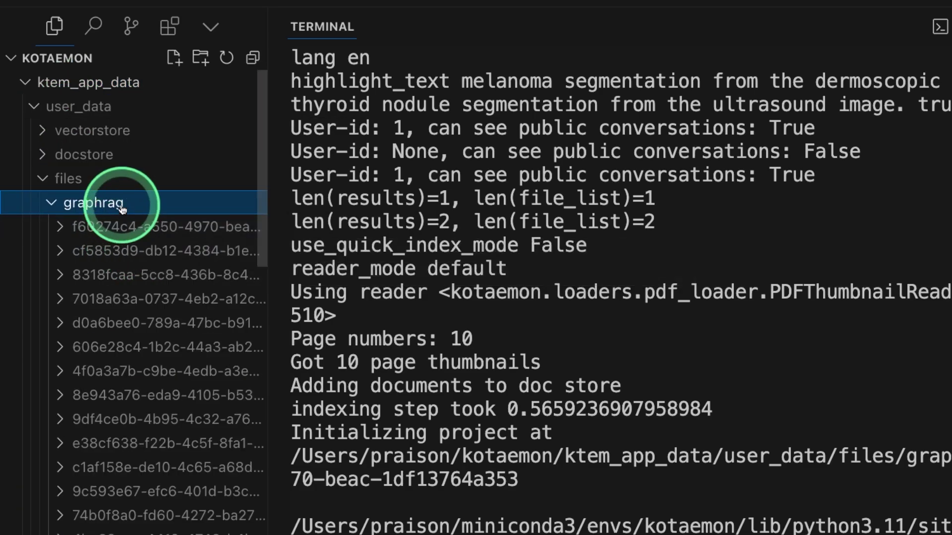
Expand the new upload's index entry and highlight early log steps like create_base_extracted_entities.
{"action": "left_click", "coordinate": [98, 227]}
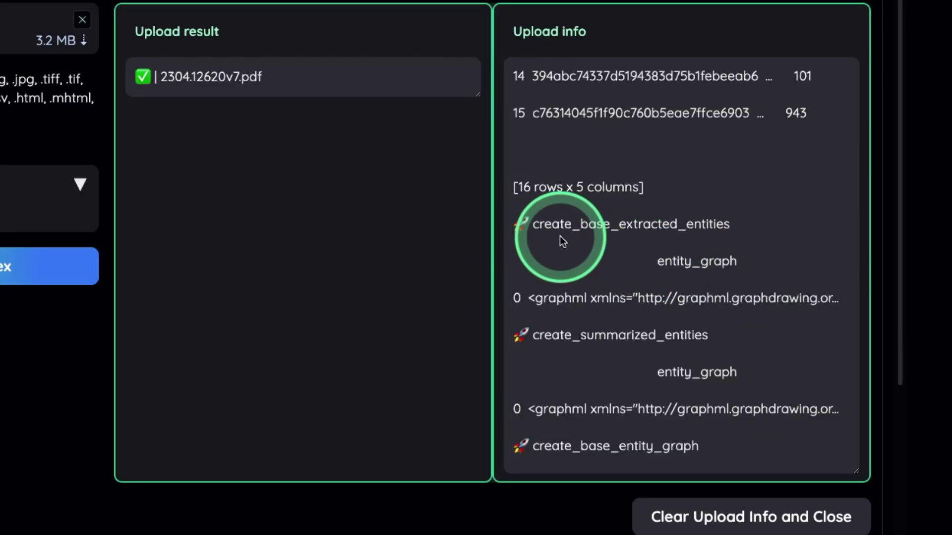
{"action": "left_click_drag", "start_coordinate": [533, 223], "coordinate": [723, 226]}
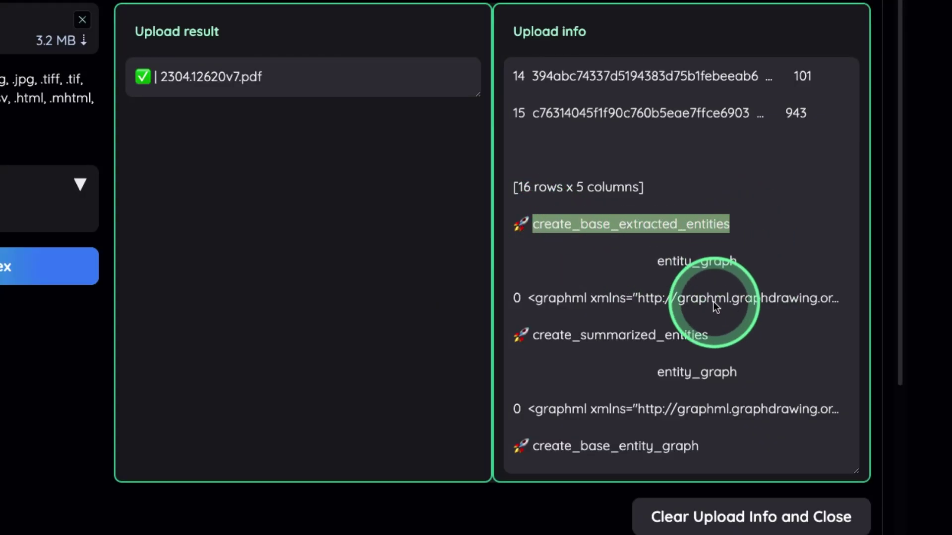
{"action": "scroll", "coordinate": [712, 302], "scroll_direction": "down", "scroll_amount": 2}
{"action": "left_click_drag", "start_coordinate": [534, 234], "coordinate": [708, 236]}
{"action": "scroll", "coordinate": [678, 296], "scroll_direction": "down", "scroll_amount": 3}
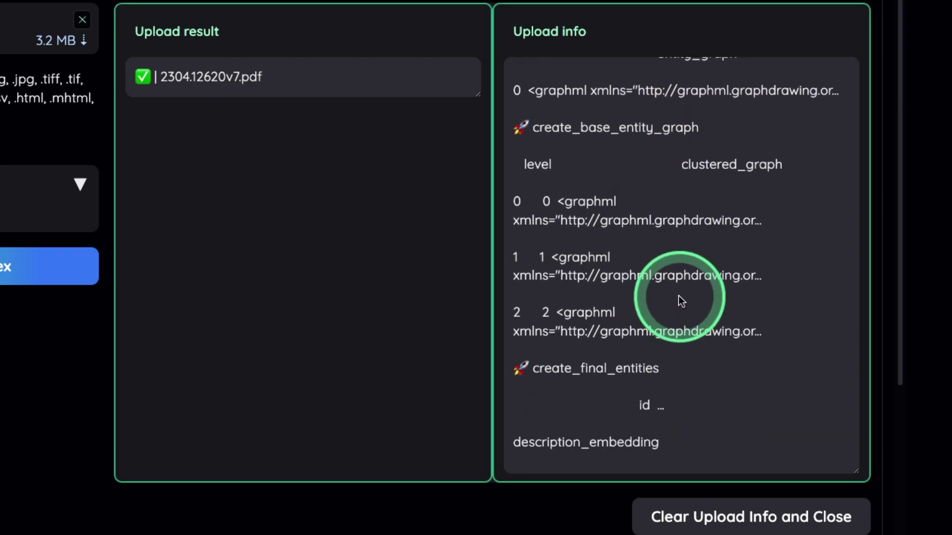
{"action": "scroll", "coordinate": [680, 300], "scroll_direction": "down", "scroll_amount": 1}
{"action": "left_click_drag", "start_coordinate": [538, 112], "coordinate": [702, 130]}
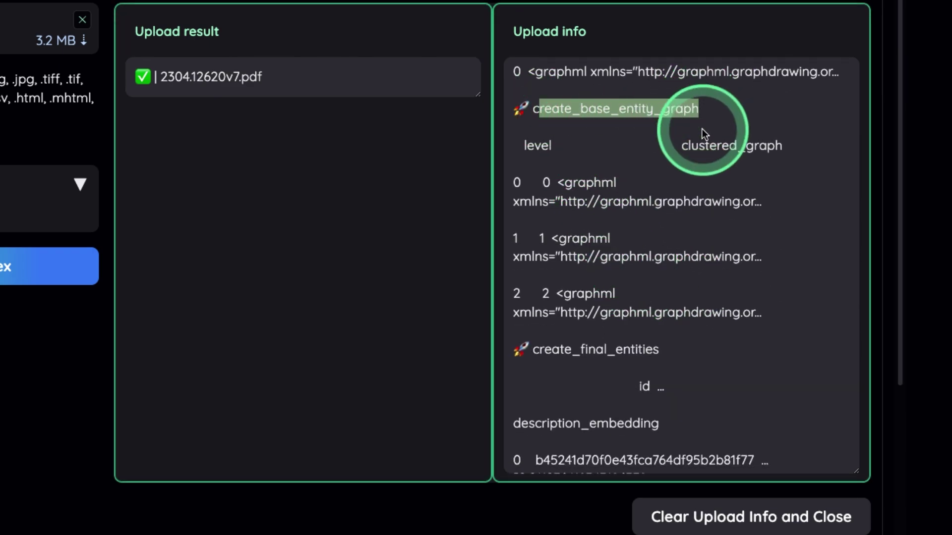
{"action": "scroll", "coordinate": [668, 283], "scroll_direction": "down", "scroll_amount": 3}
{"action": "left_click_drag", "start_coordinate": [665, 238], "coordinate": [561, 237]}
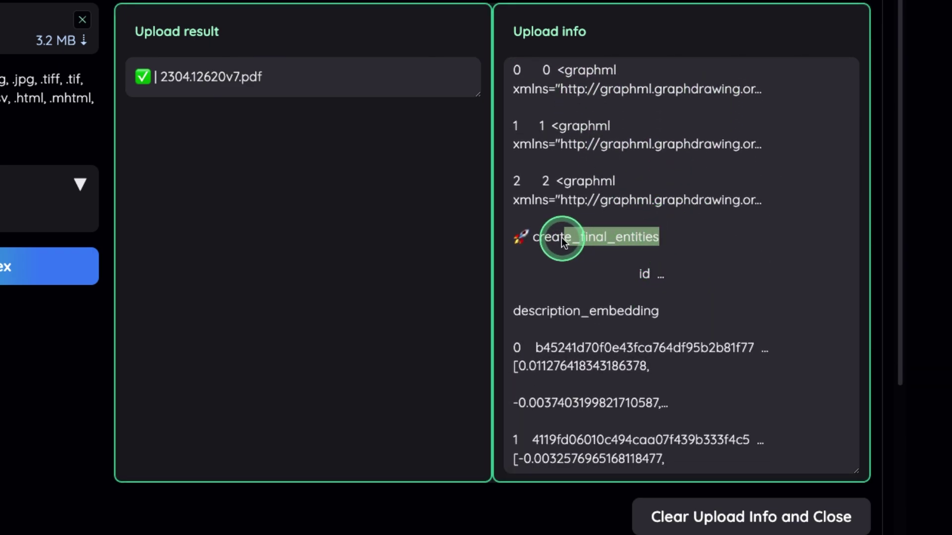
{"action": "scroll", "coordinate": [662, 278], "scroll_direction": "down", "scroll_amount": 10}
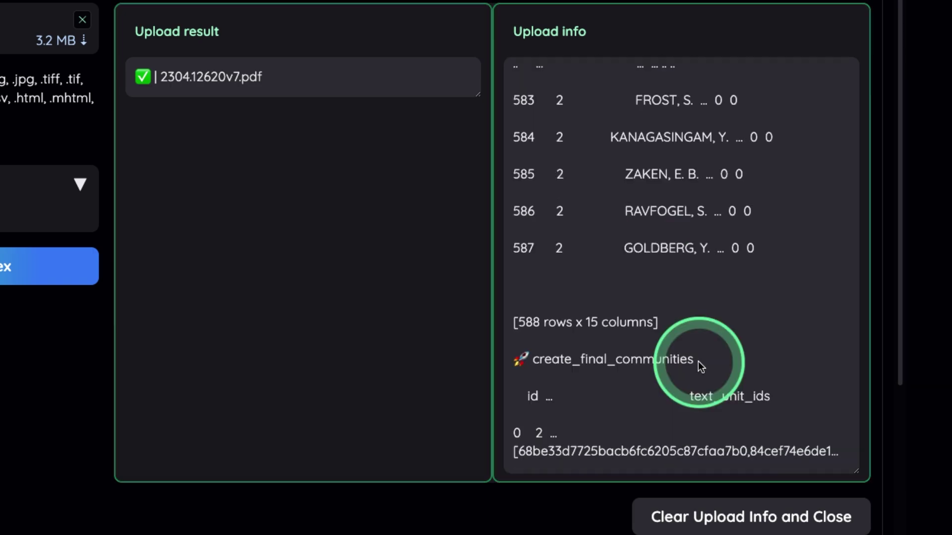
Highlight later workflow steps like create_final_communities until 'All workflows completed successfully' shows.
{"action": "left_click_drag", "start_coordinate": [698, 362], "coordinate": [535, 362]}
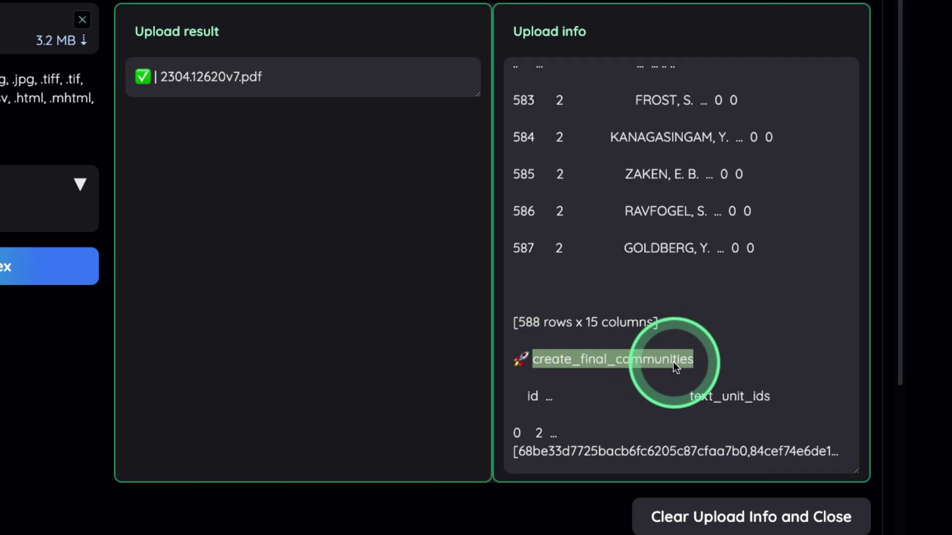
{"action": "scroll", "coordinate": [713, 342], "scroll_direction": "down", "scroll_amount": 12}
{"action": "left_click_drag", "start_coordinate": [703, 146], "coordinate": [535, 145]}
{"action": "scroll", "coordinate": [621, 216], "scroll_direction": "down", "scroll_amount": 10}
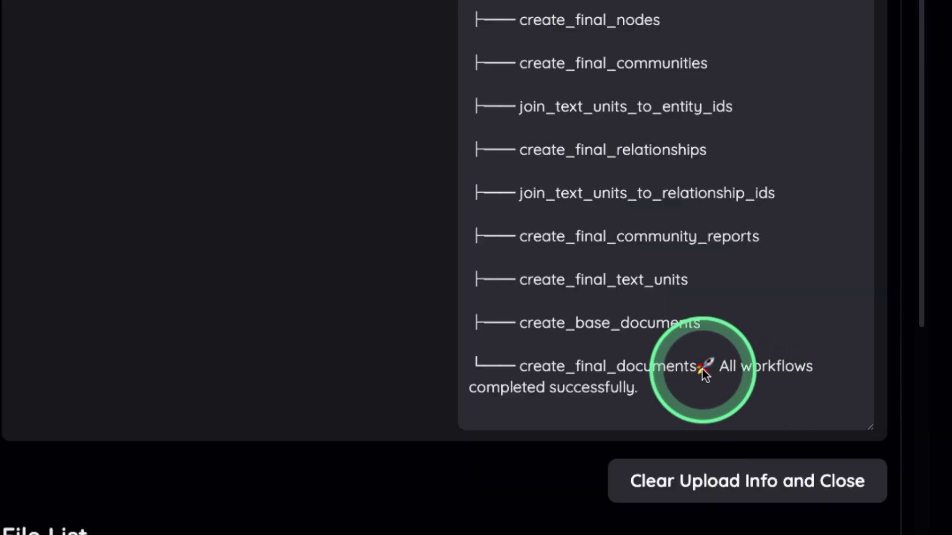
{"action": "scroll", "coordinate": [682, 353], "scroll_direction": "up", "scroll_amount": 1}
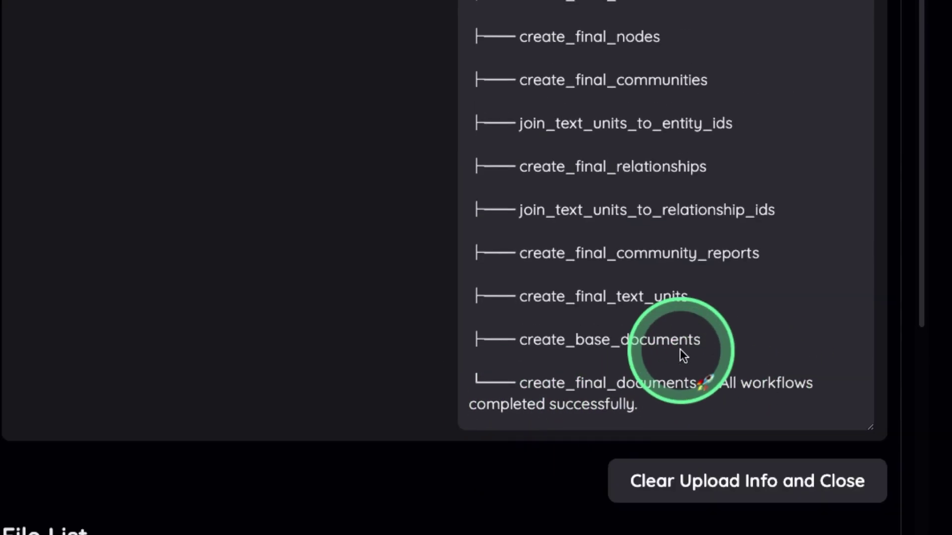
{"action": "scroll", "coordinate": [680, 349], "scroll_direction": "up", "scroll_amount": 1}
{"action": "left_click_drag", "start_coordinate": [701, 361], "coordinate": [565, 257]}
{"action": "scroll", "coordinate": [619, 281], "scroll_direction": "up", "scroll_amount": 8}
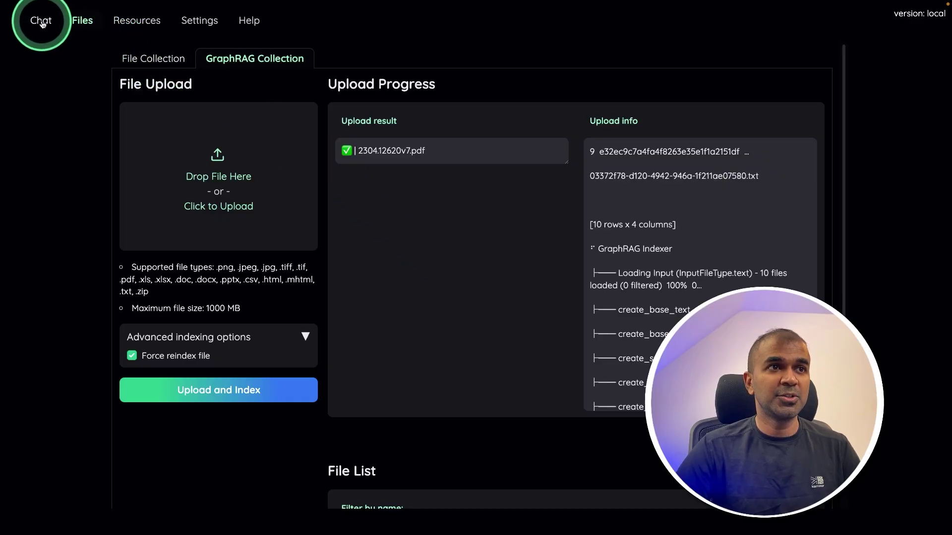
Start a new conversation with GraphRAG search limited to 2304.12620v7.pdf.
{"action": "left_click", "coordinate": [41, 24]}
{"action": "left_click", "coordinate": [34, 117]}
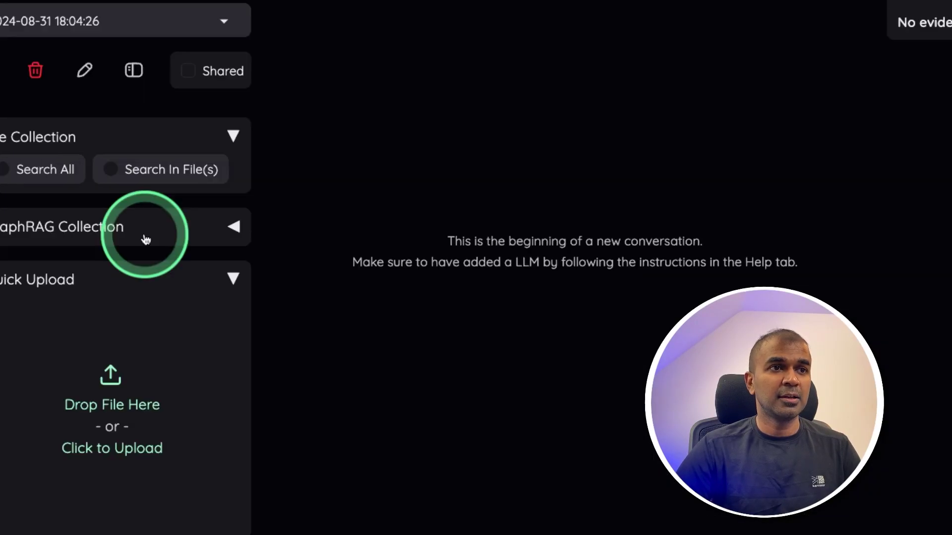
{"action": "left_click", "coordinate": [134, 228]}
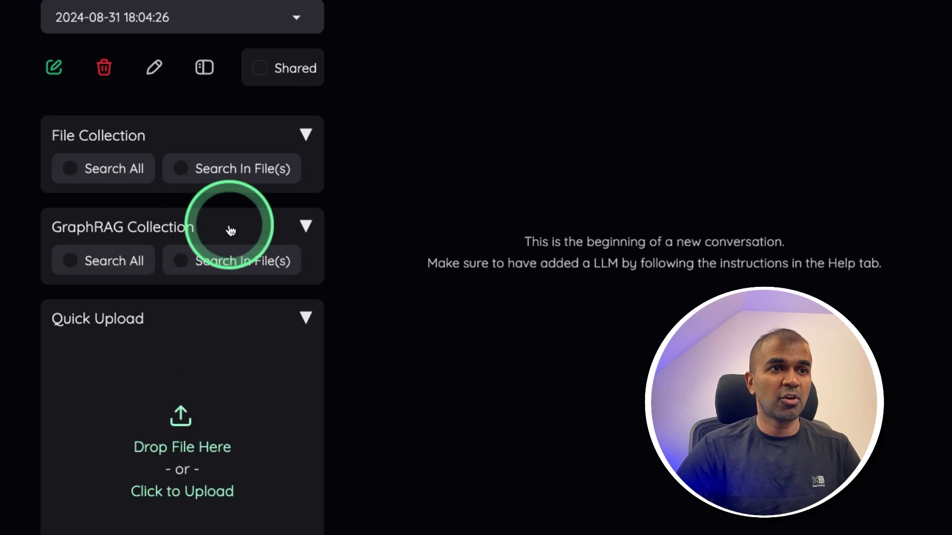
{"action": "left_click", "coordinate": [232, 267]}
{"action": "left_click", "coordinate": [195, 300]}
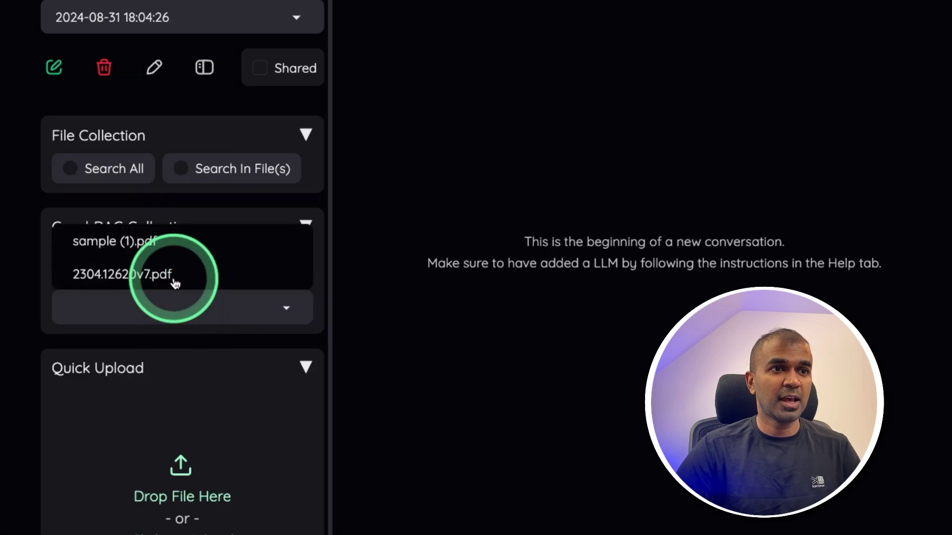
{"action": "left_click", "coordinate": [155, 274]}
Ask 'Segment Anything Model' in the chat.
{"action": "left_click", "coordinate": [425, 483]}
{"action": "type", "text": "Segment Anything Model"}
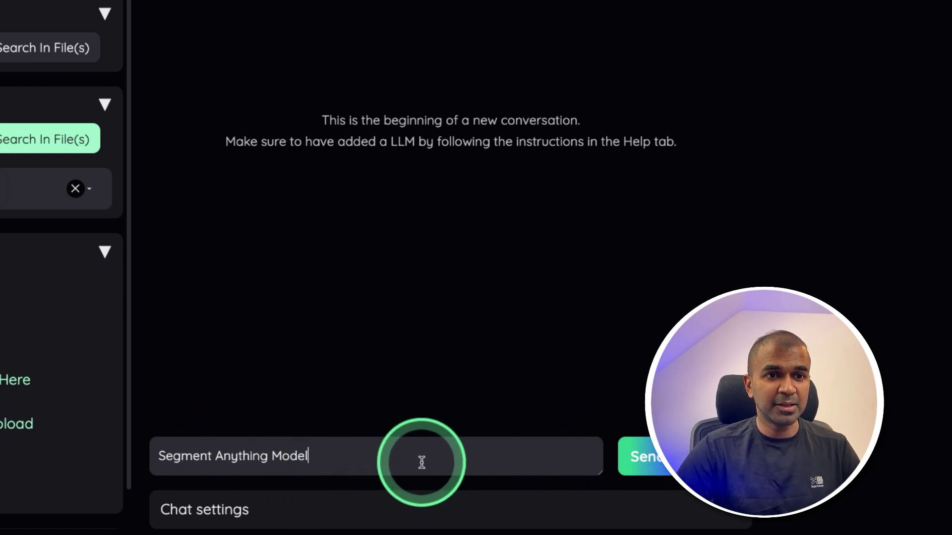
{"action": "left_click", "coordinate": [639, 453]}
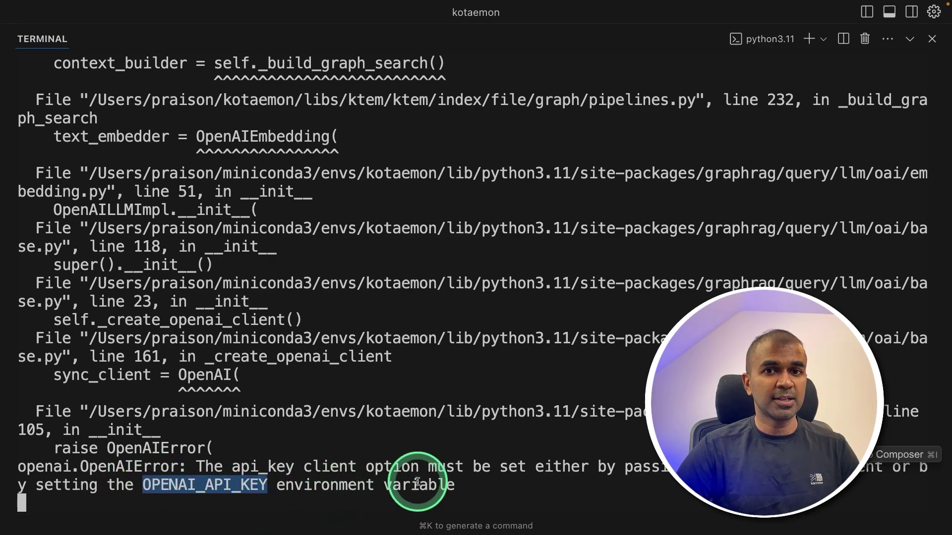
Stop the Kotaemon server with Ctrl+C and discard the unfinished OPENAI_API_KEY export line.
{"action": "key", "text": "ctrl+c"}
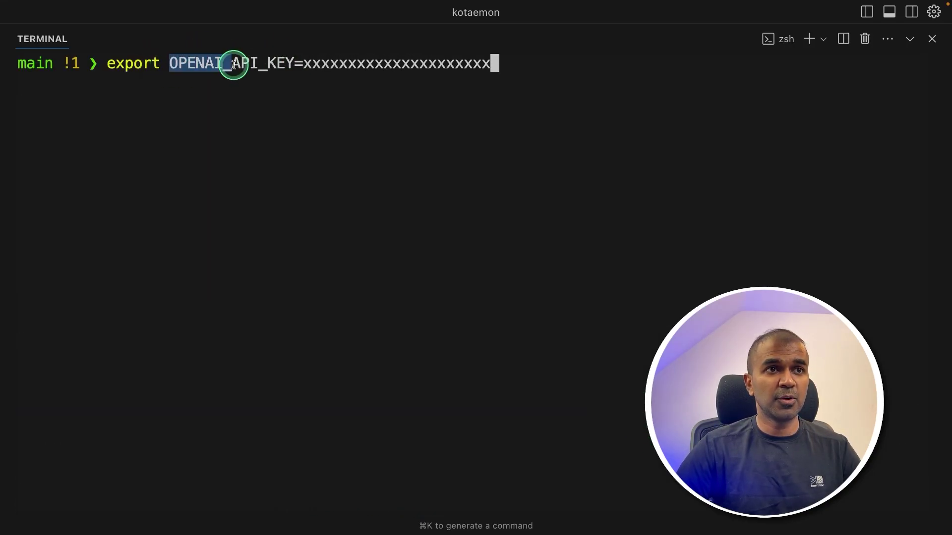
{"action": "left_click_drag", "start_coordinate": [294, 62], "coordinate": [295, 63]}
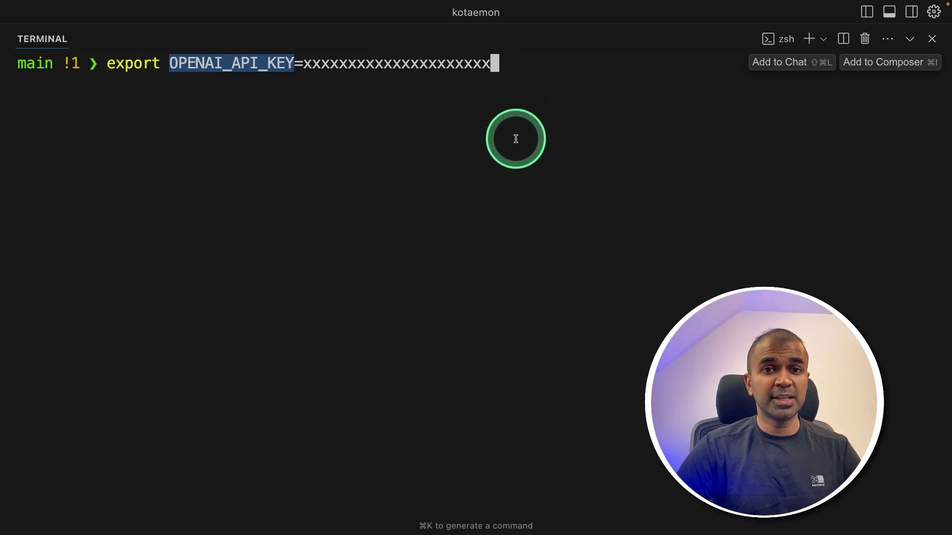
{"action": "left_click", "coordinate": [657, 339]}
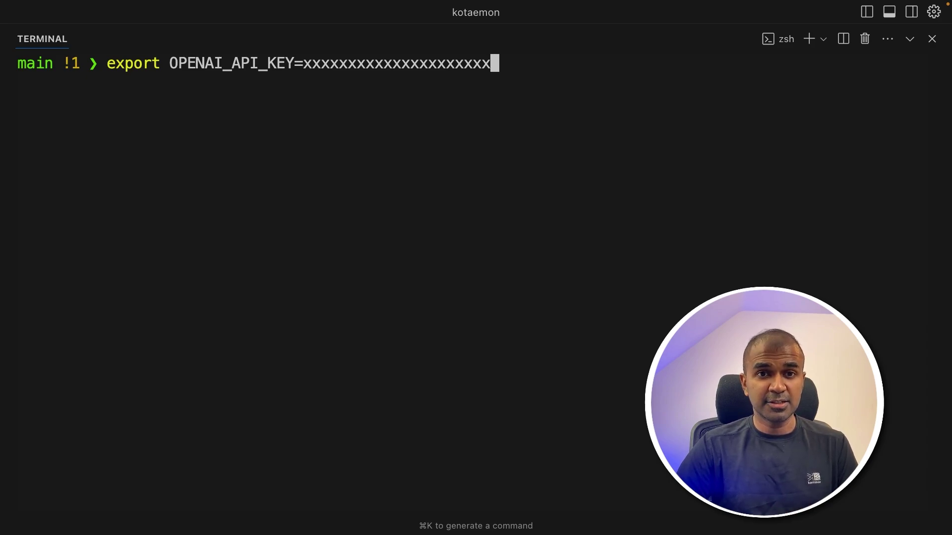
{"action": "key", "text": "ctrl+u"}
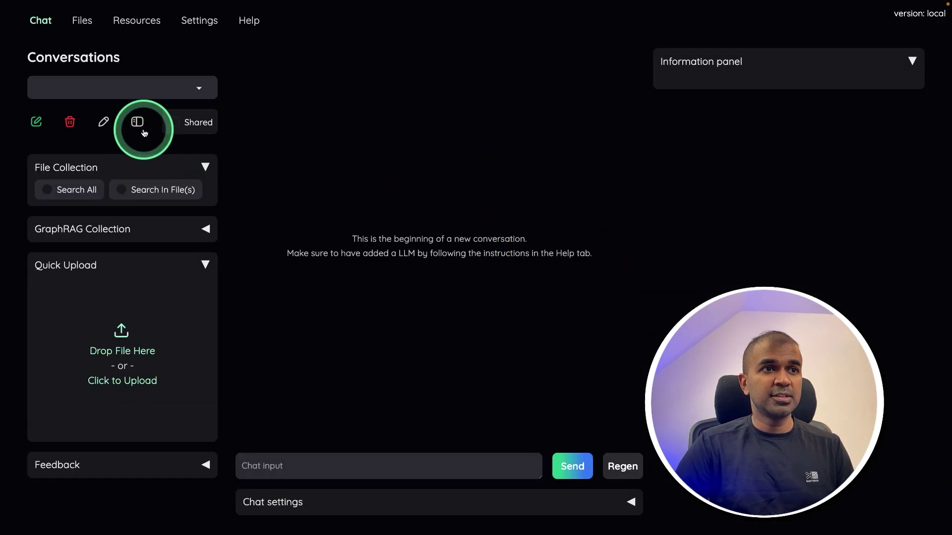
Restrict GraphRAG search to 2304.12620v7.pdf and resend the Segment Anything Model question.
{"action": "left_click", "coordinate": [133, 232]}
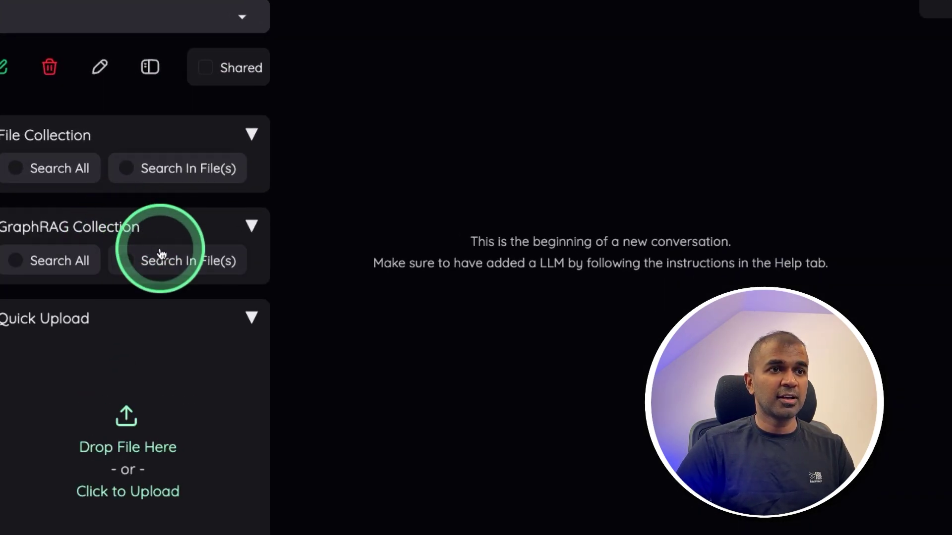
{"action": "left_click", "coordinate": [161, 254]}
{"action": "left_click", "coordinate": [136, 300]}
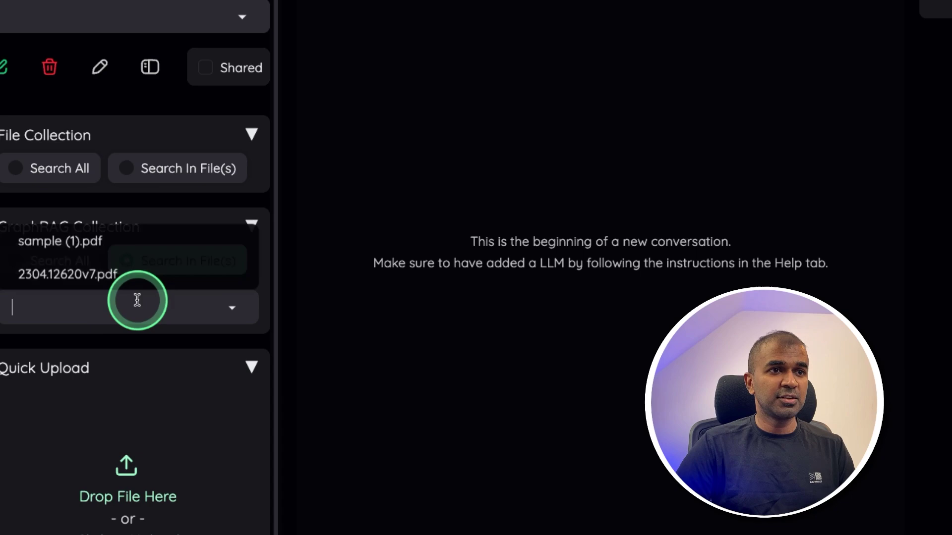
{"action": "left_click", "coordinate": [113, 282]}
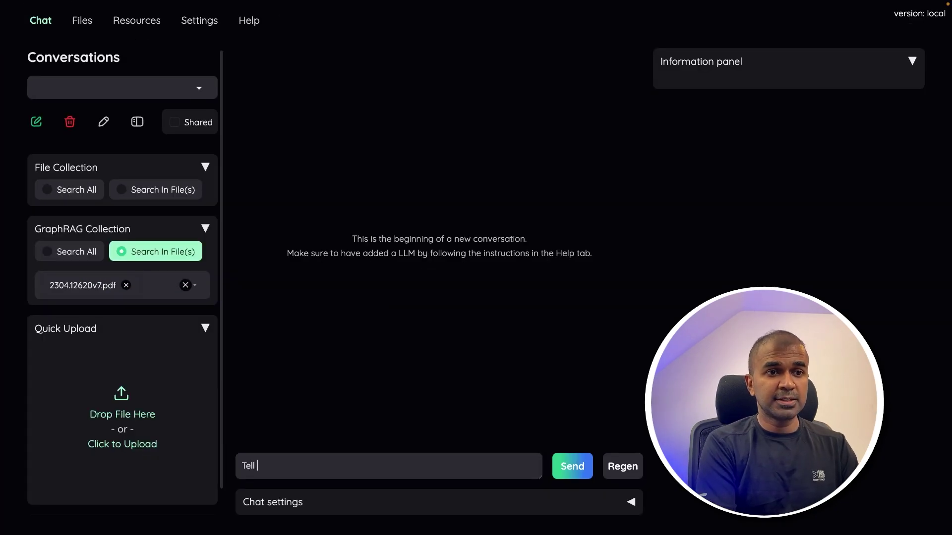
{"action": "key", "text": "Return"}
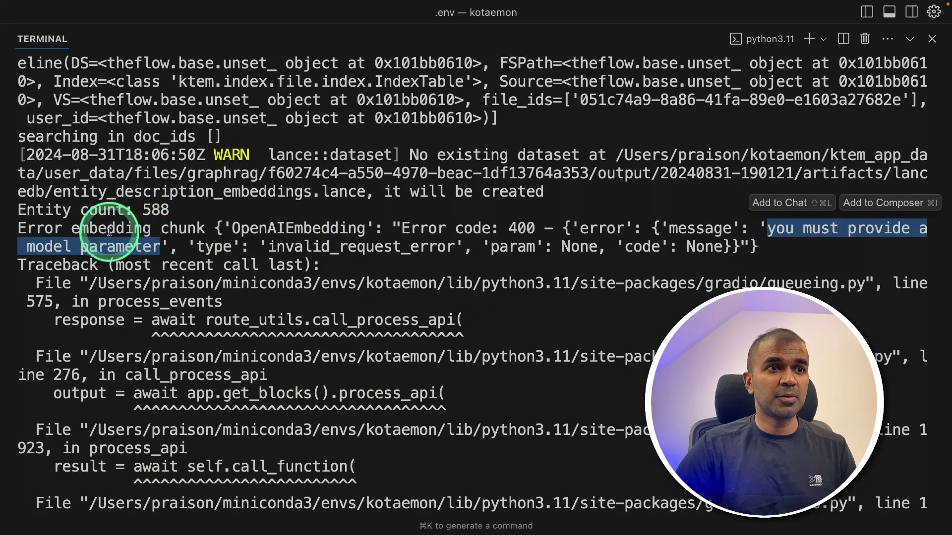
{"action": "left_click_drag", "start_coordinate": [545, 190], "coordinate": [73, 161]}
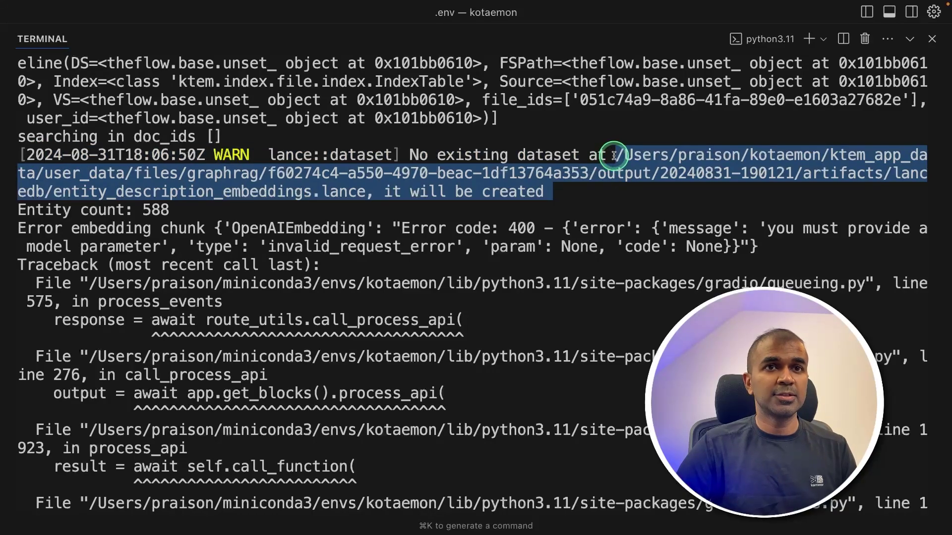
{"action": "scroll", "coordinate": [212, 492], "scroll_direction": "down", "scroll_amount": 10}
{"action": "left_click", "coordinate": [212, 492]}
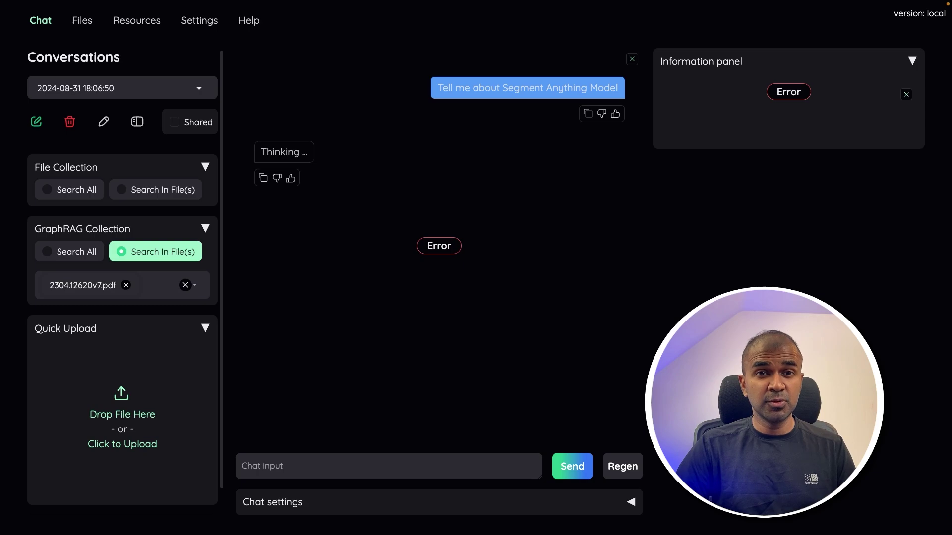
{"action": "left_click", "coordinate": [83, 26]}
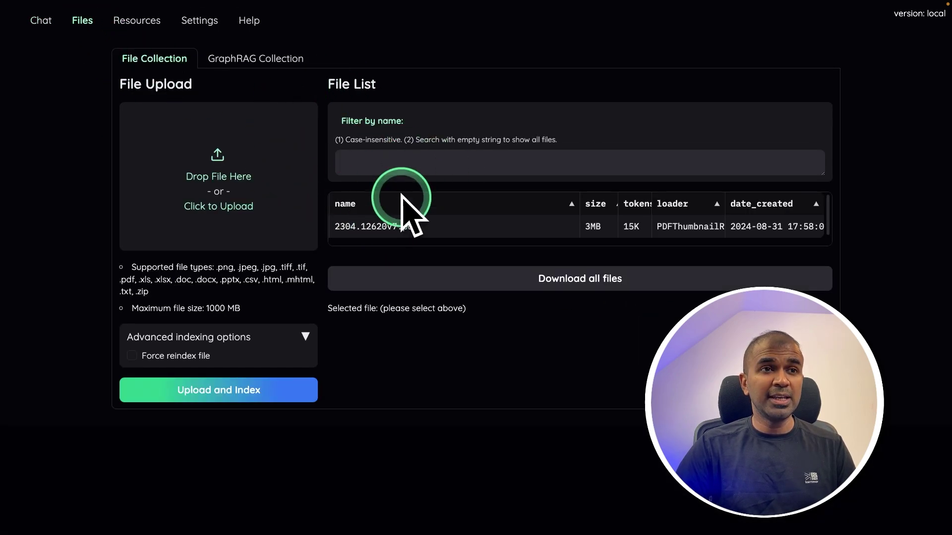
{"action": "left_click", "coordinate": [43, 25]}
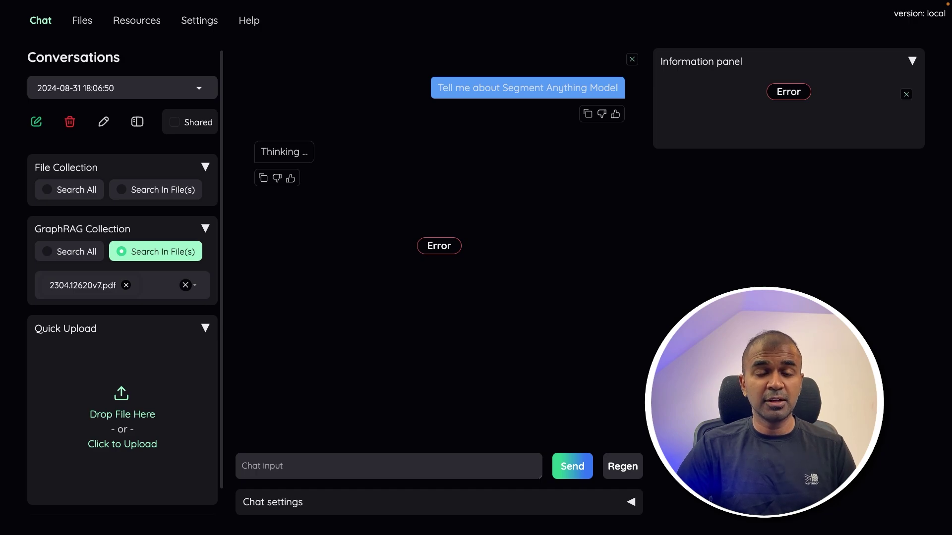
Set the retrieval settings' LLM for relevant scoring to ollama and save.
{"action": "left_click", "coordinate": [200, 20]}
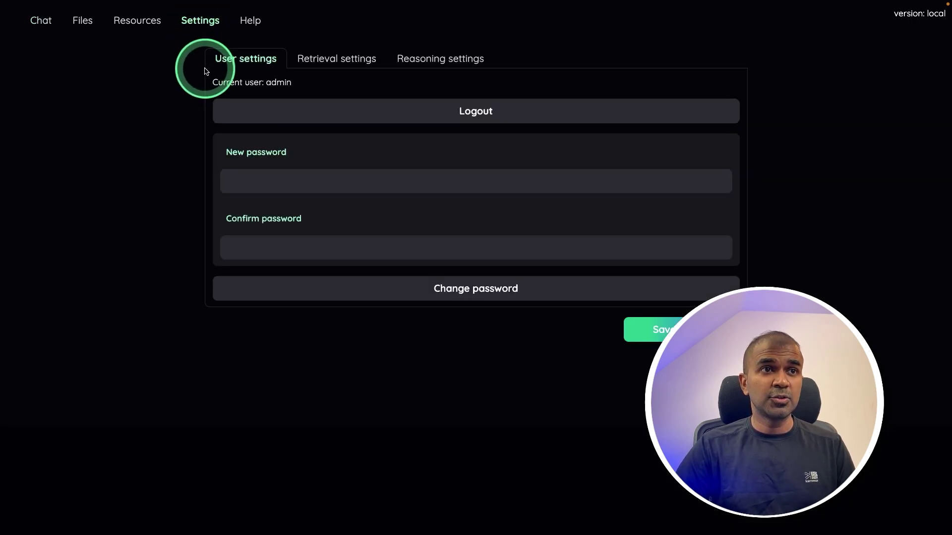
{"action": "left_click", "coordinate": [346, 59]}
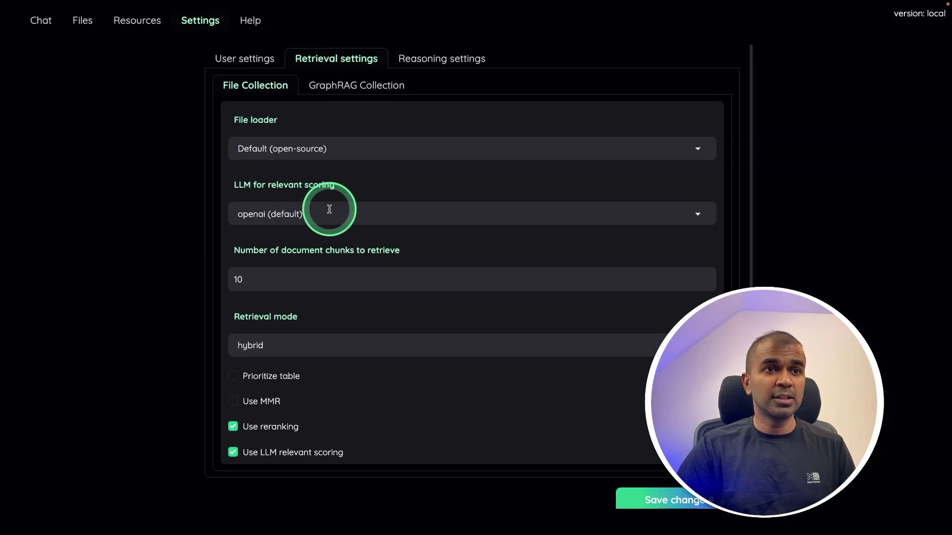
{"action": "left_click", "coordinate": [329, 209]}
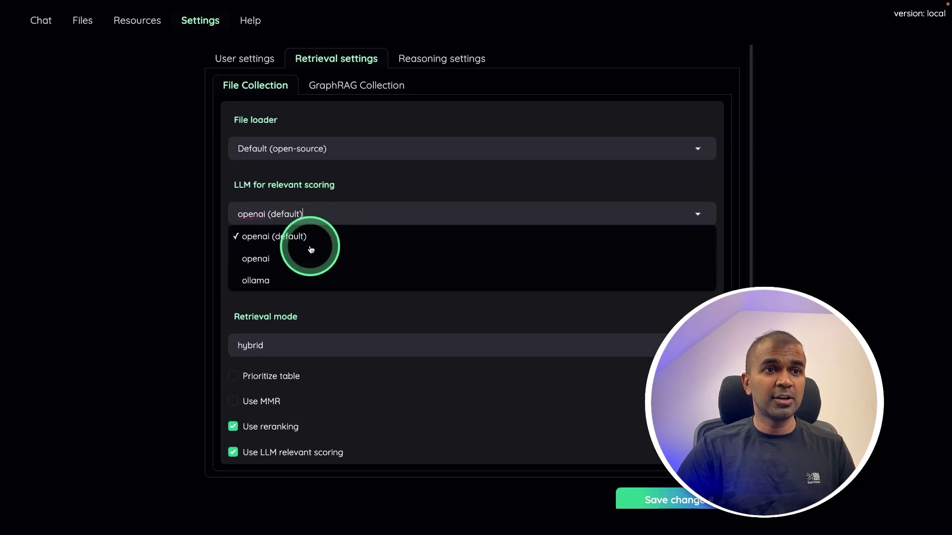
{"action": "left_click", "coordinate": [264, 277]}
{"action": "scroll", "coordinate": [307, 233], "scroll_direction": "down", "scroll_amount": 1}
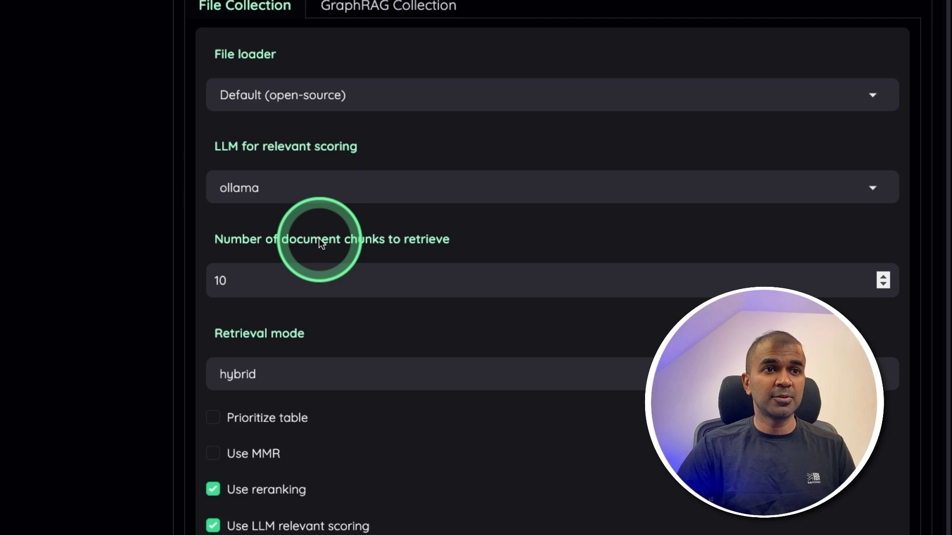
{"action": "left_click", "coordinate": [663, 492]}
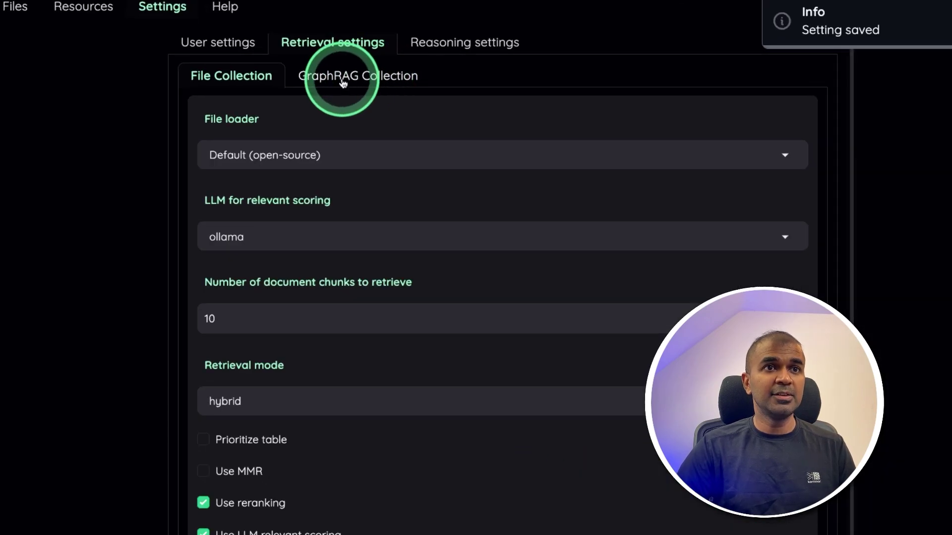
Set the reasoning settings' language model to ollama and save.
{"action": "left_click", "coordinate": [462, 44]}
{"action": "scroll", "coordinate": [410, 288], "scroll_direction": "down", "scroll_amount": 5}
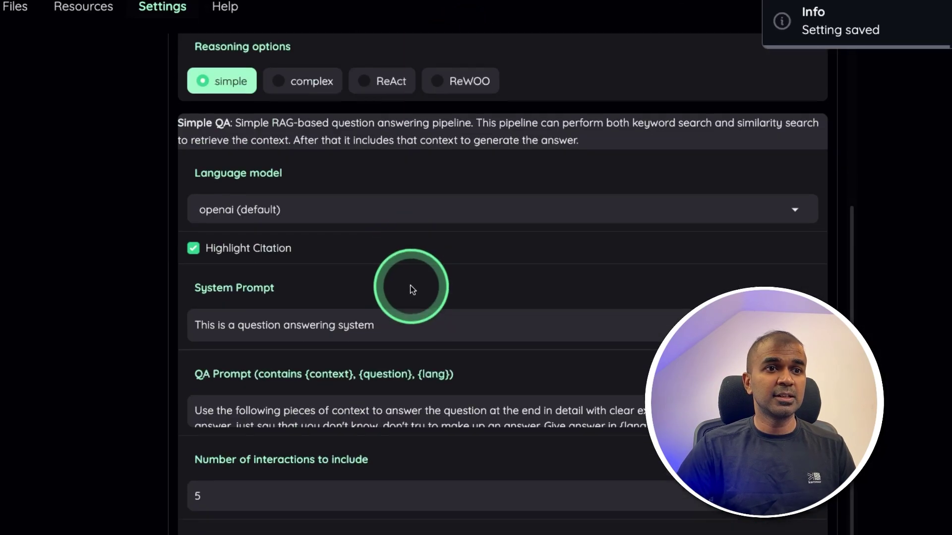
{"action": "left_click", "coordinate": [227, 210]}
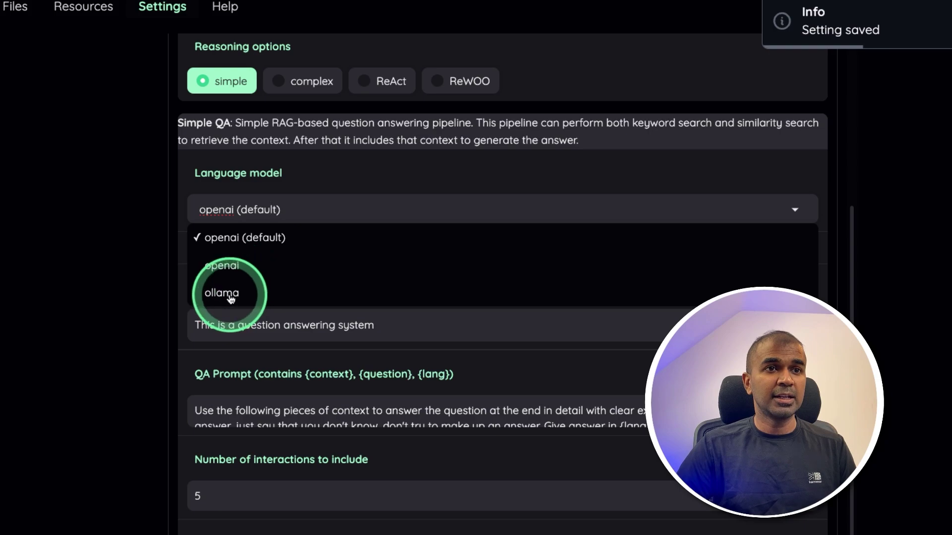
{"action": "left_click", "coordinate": [233, 291]}
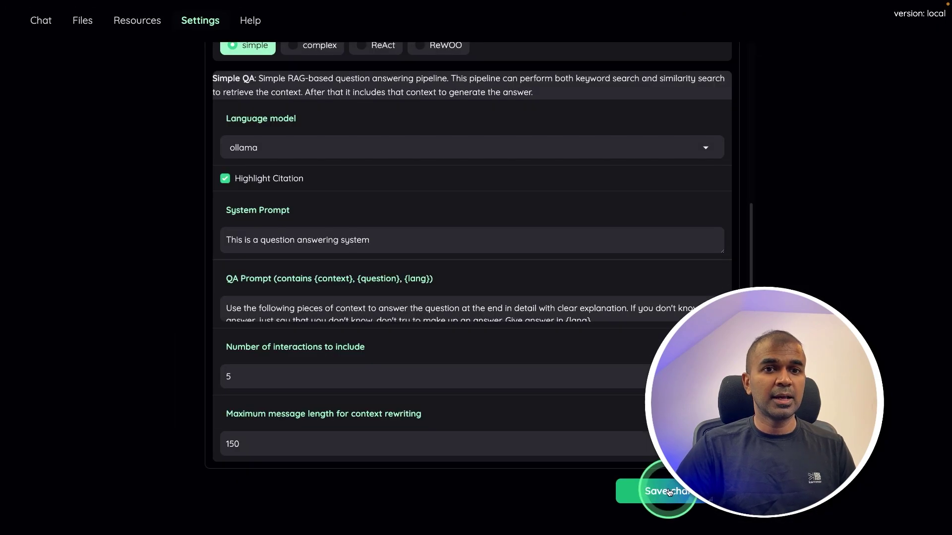
{"action": "left_click", "coordinate": [642, 490]}
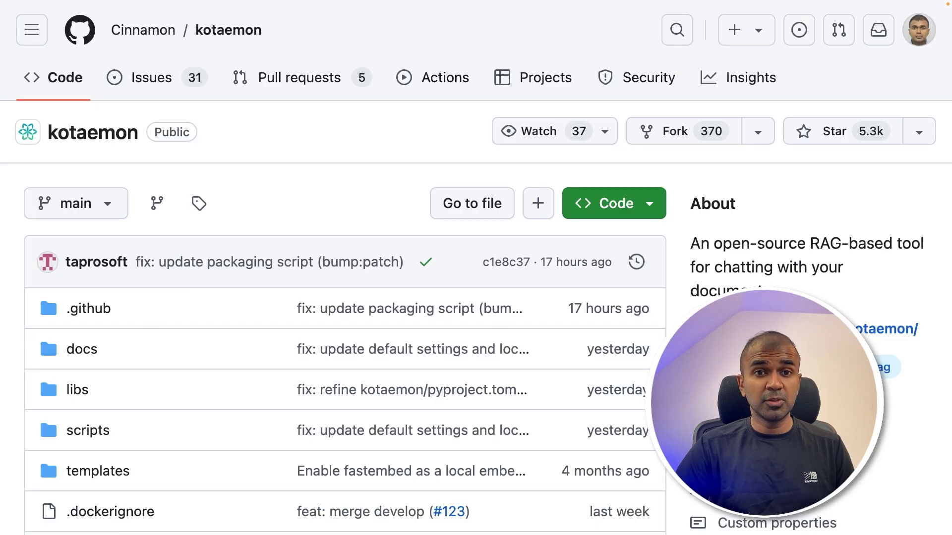